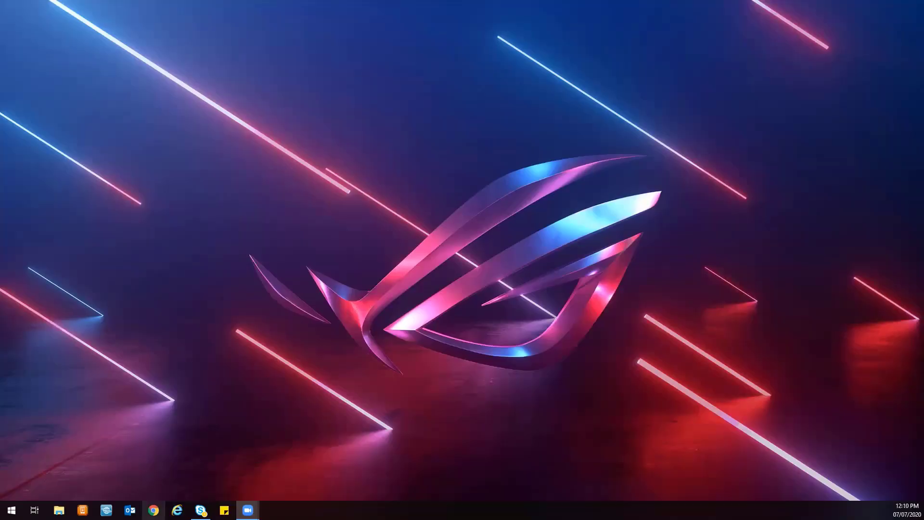
Open the web browser and go to ui.com.
left_click(153, 510)
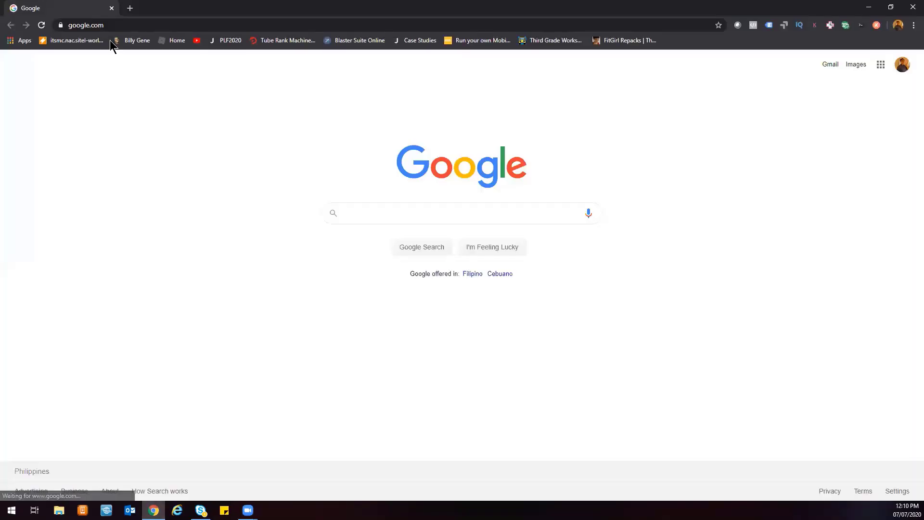
left_click(110, 25)
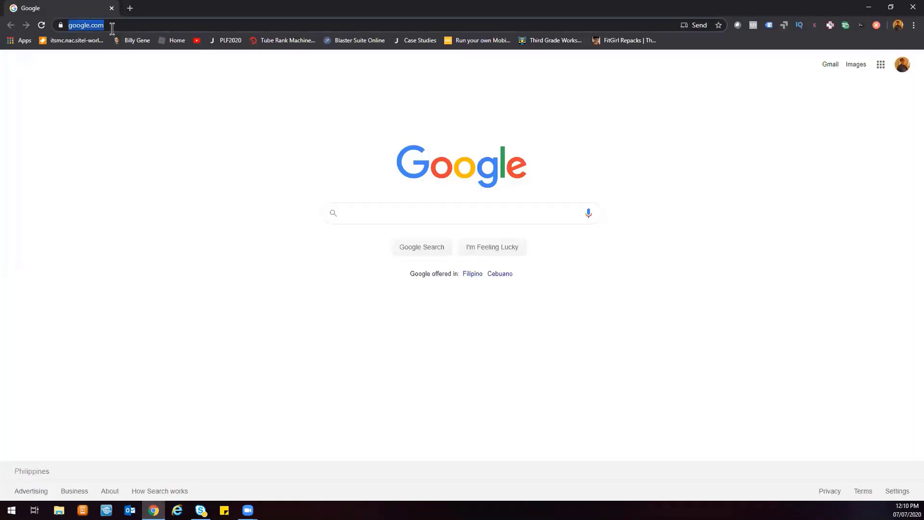
type("ui.com")
key("Return")
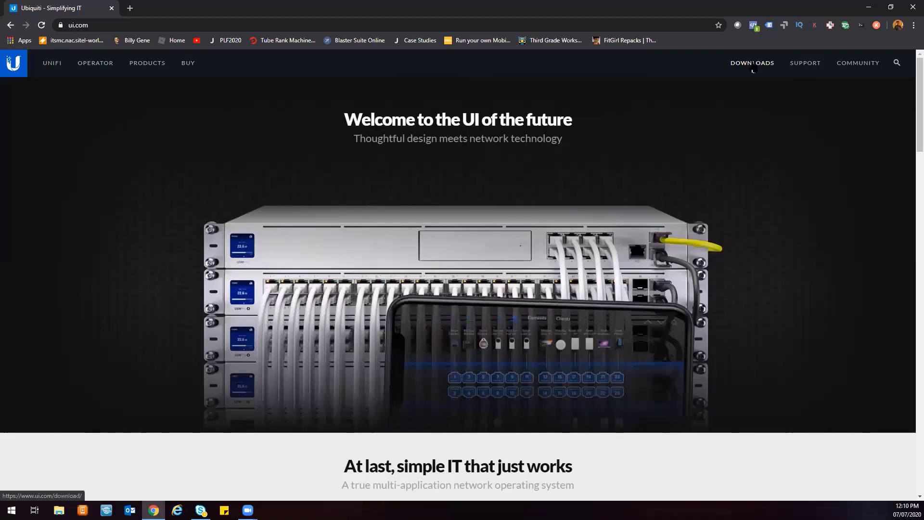
Open the Downloads section and switch to the UniFi product downloads.
left_click(754, 67)
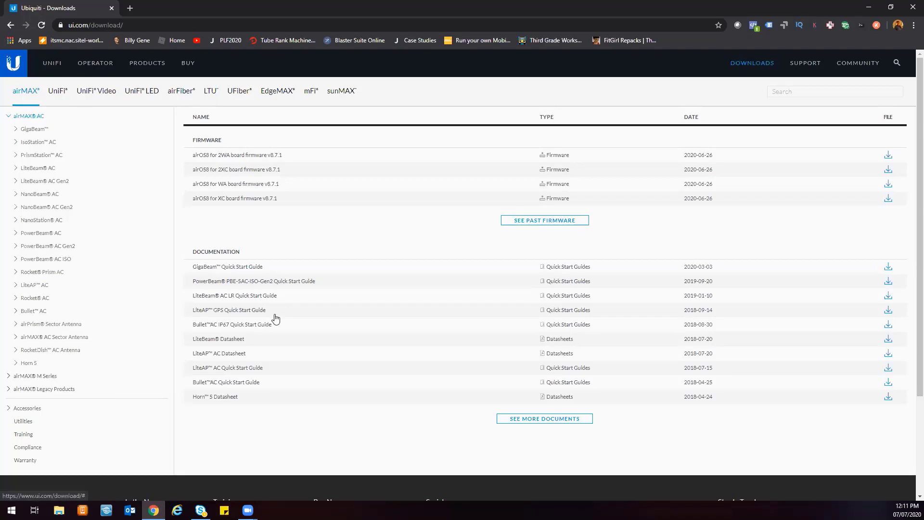
left_click(59, 92)
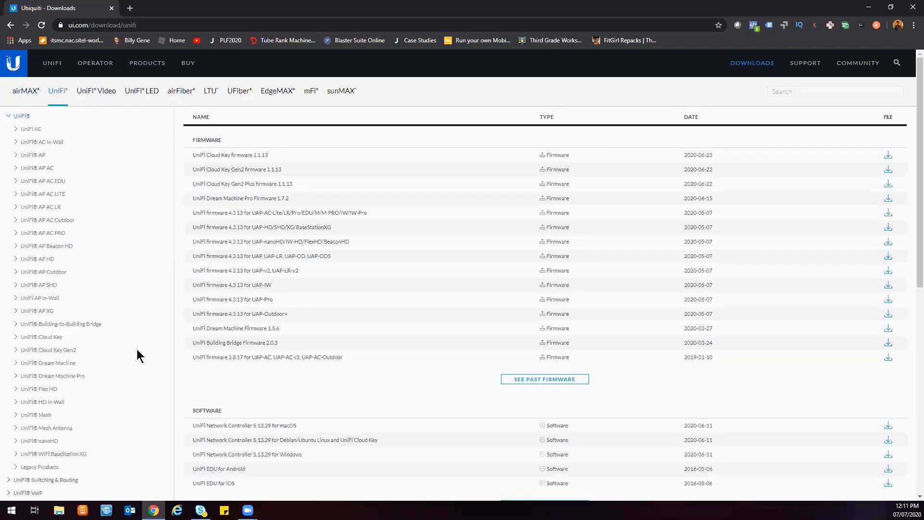
scroll(420, 436, "down", 4)
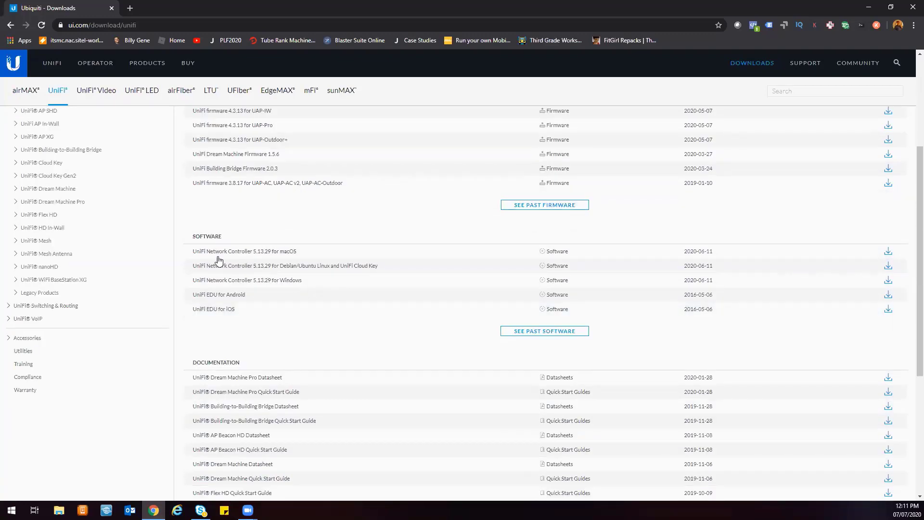
left_click_drag(192, 235, 243, 242)
left_click_drag(182, 255, 408, 272)
left_click(180, 274)
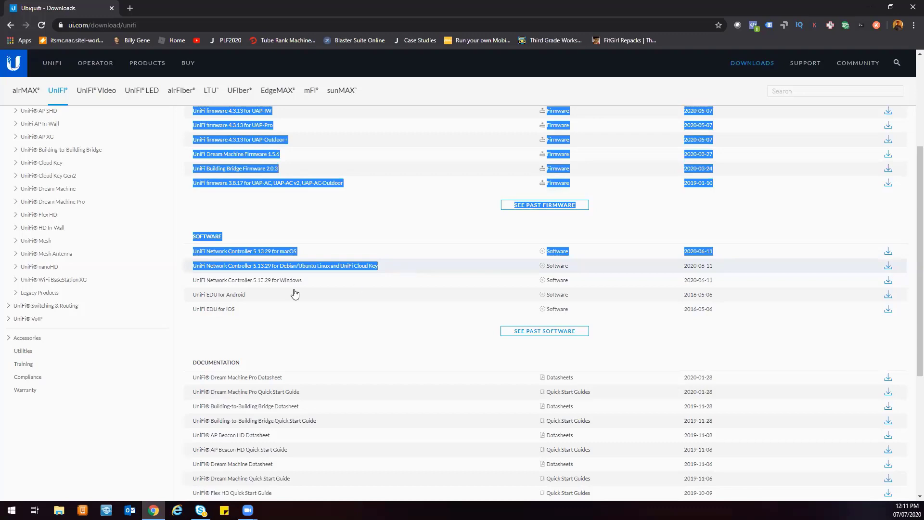
Download the UniFi Network Controller 5.13.29 for Windows installer, accepting the EULA.
left_click(183, 281)
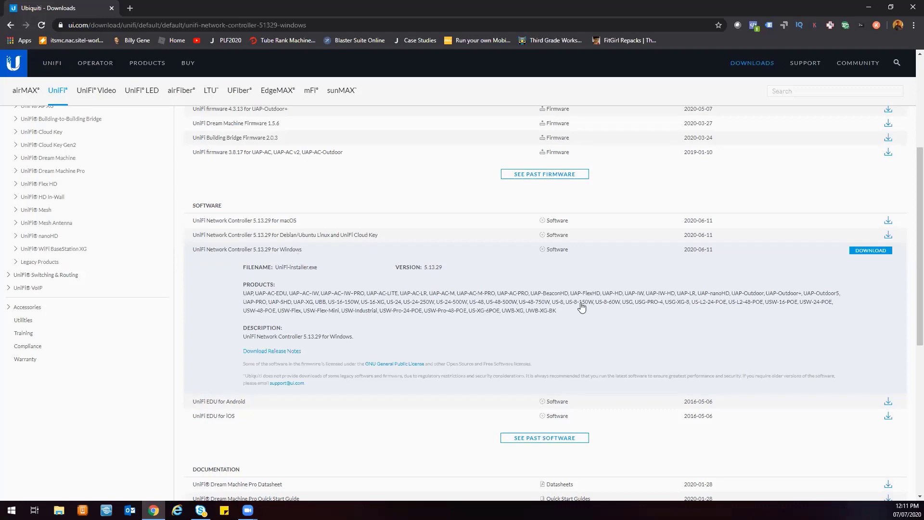
left_click(869, 251)
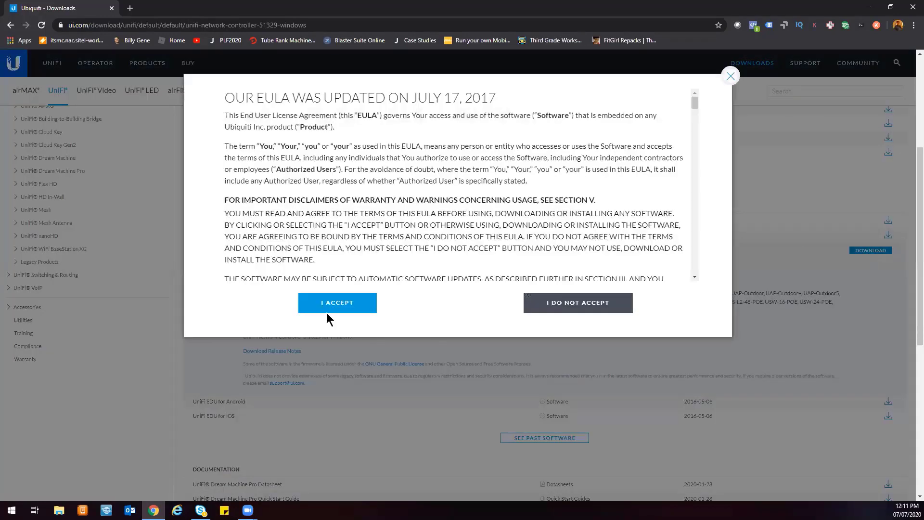
left_click(363, 303)
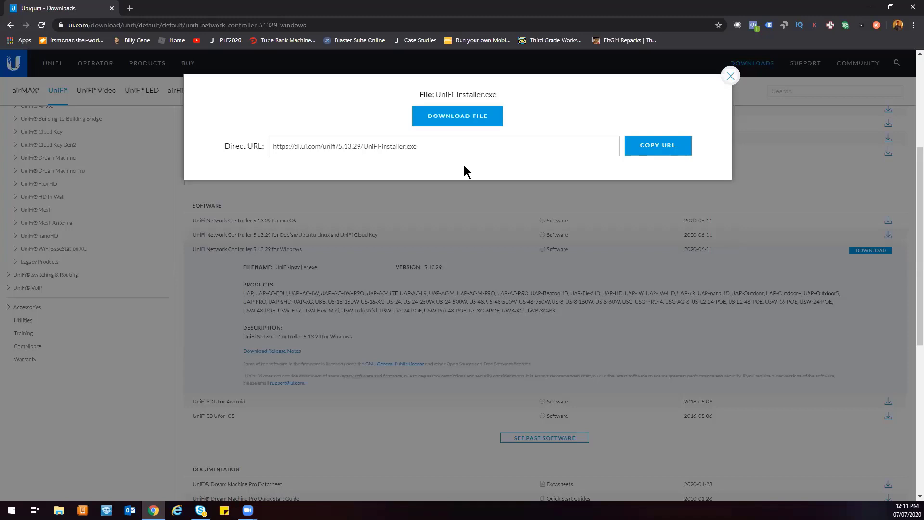
left_click(461, 114)
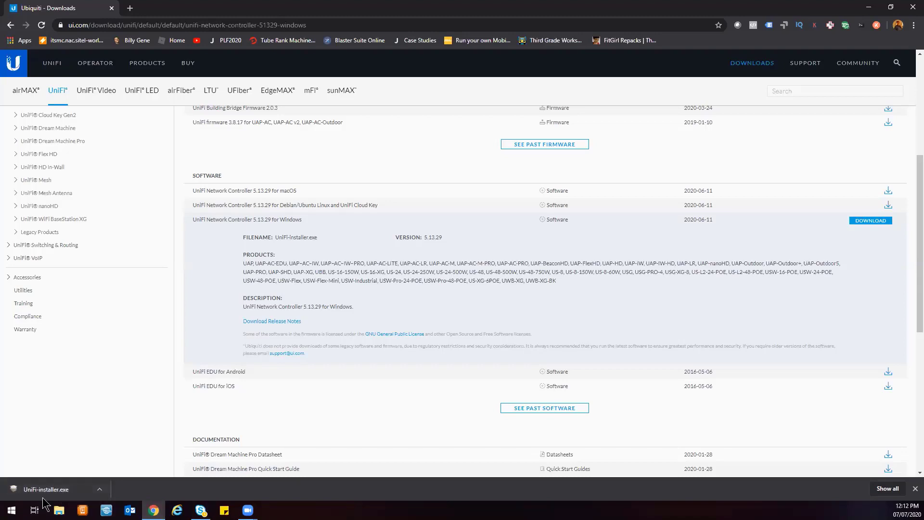
Run UniFi-installer.exe, install it with details shown, and finish with the controller set to start afterwards.
left_click(39, 494)
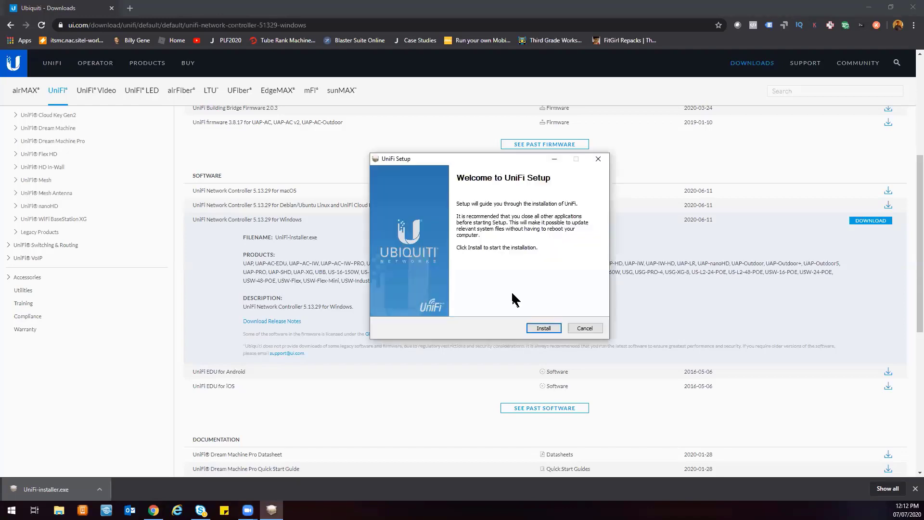
left_click(539, 327)
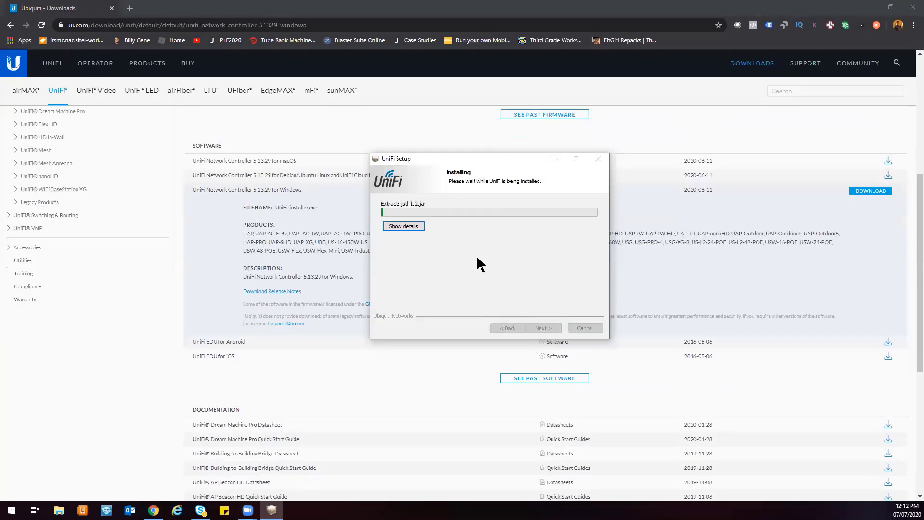
left_click(405, 226)
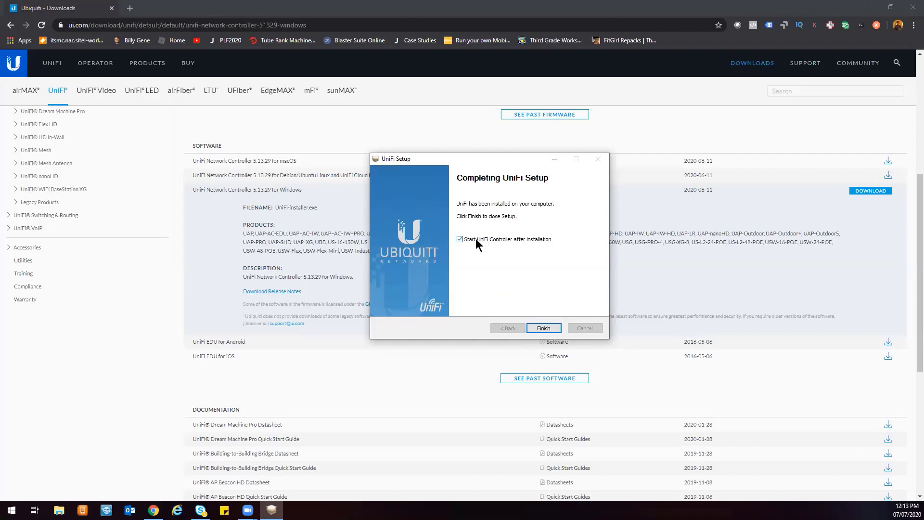
left_click(543, 330)
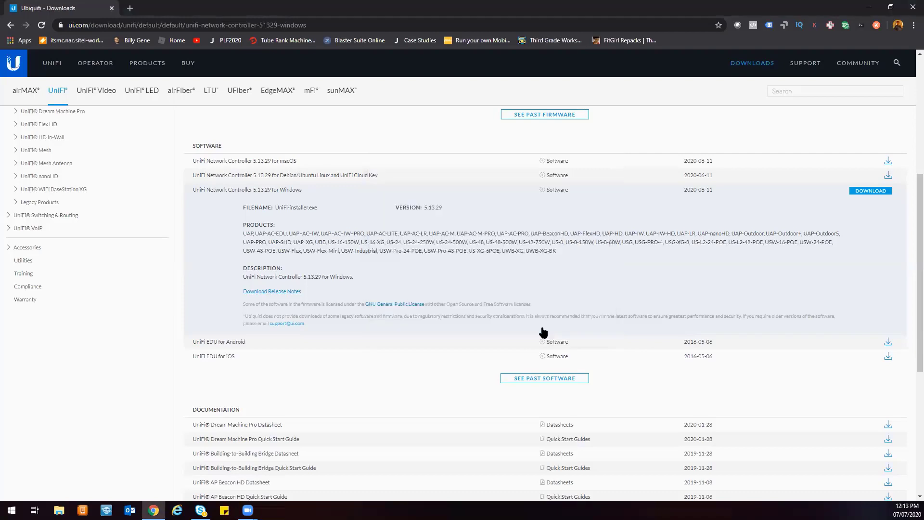
Close the browser and launch a browser from the UniFi Controller window to manage the network.
left_click(912, 8)
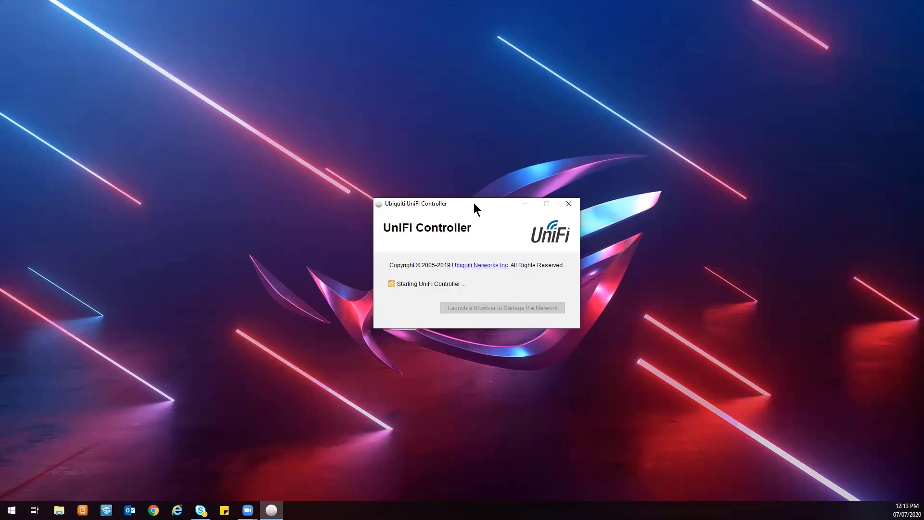
left_click_drag(473, 203, 461, 190)
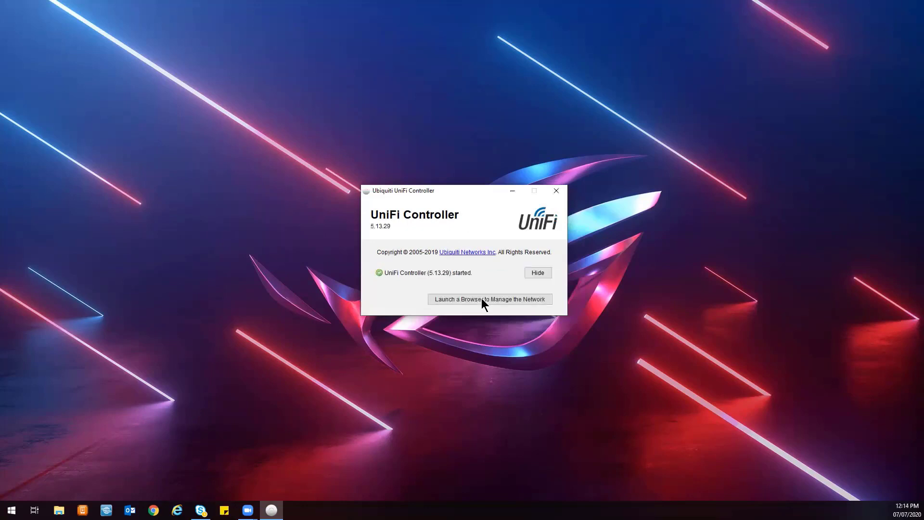
left_click(481, 298)
left_click(481, 299)
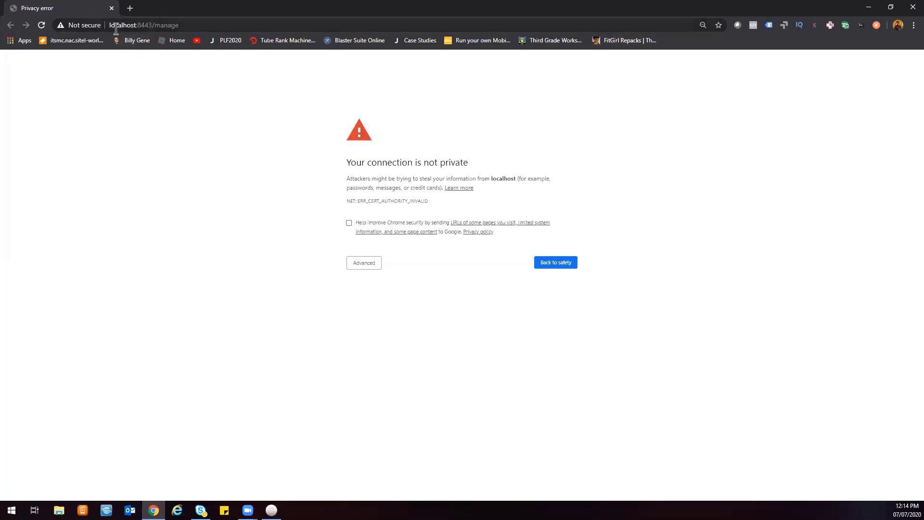
Reload the localhost:8443/manage privacy warning page and expand its advanced details.
key("F5")
left_click(704, 28)
left_click(703, 43)
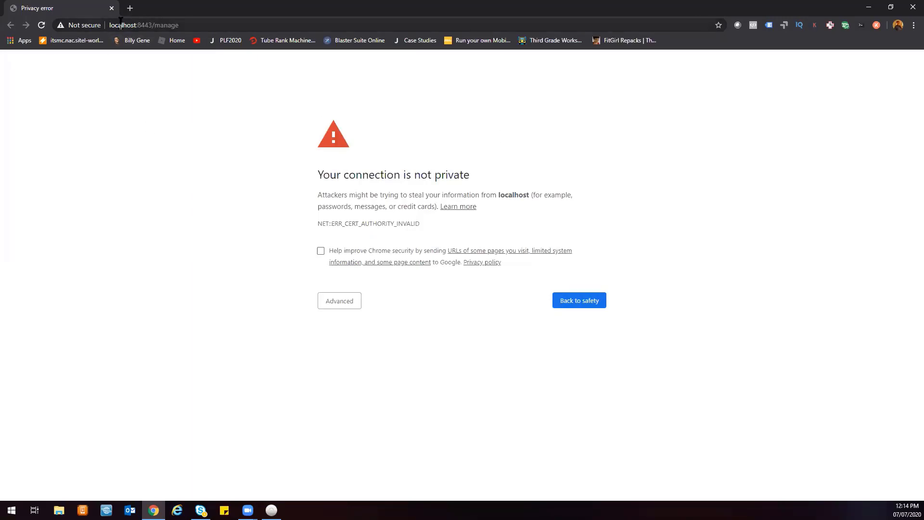
left_click(143, 26)
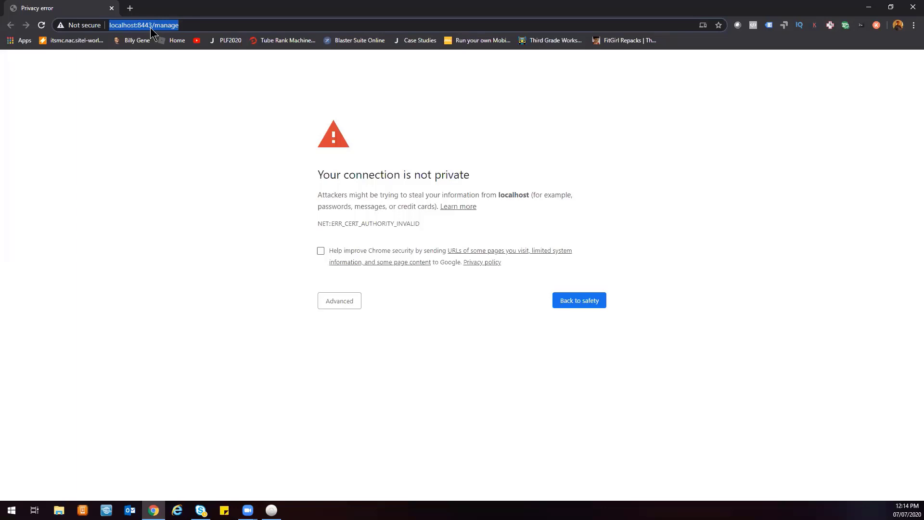
left_click(342, 302)
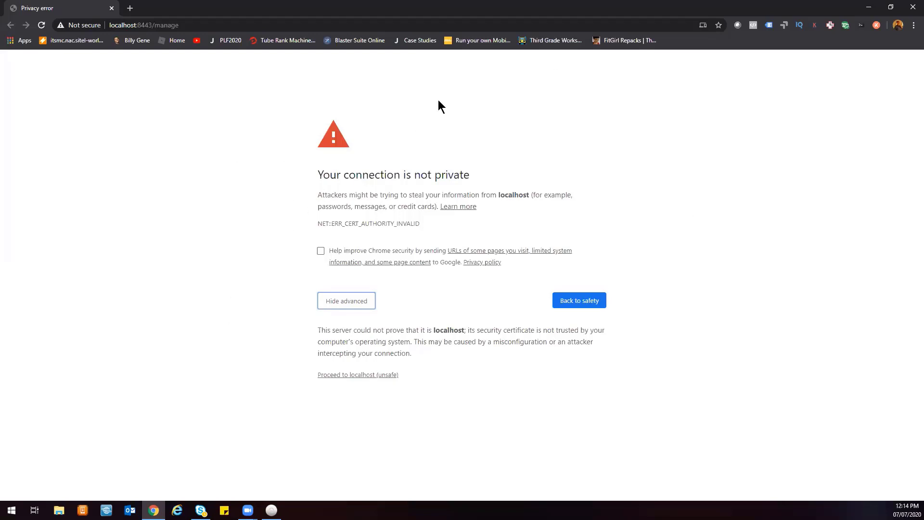
Check the site's certificate information, then proceed to localhost despite the unsafe warning.
left_click(77, 27)
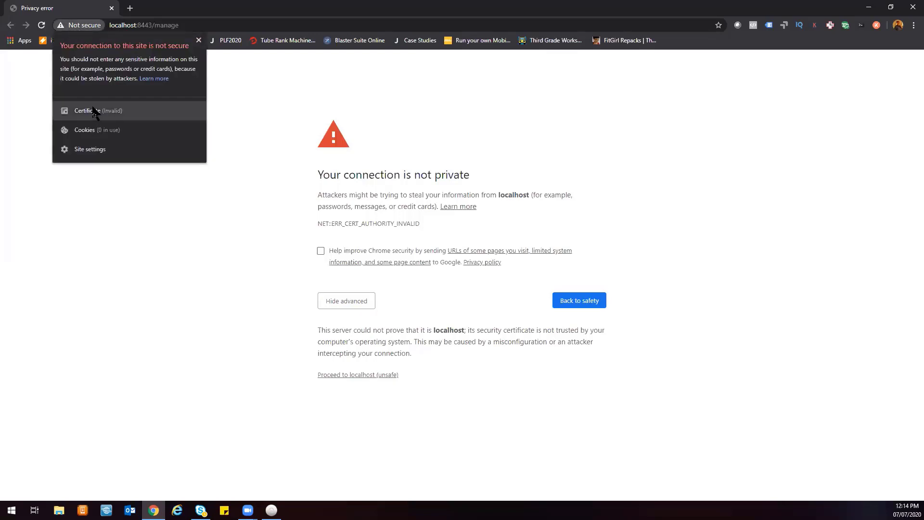
left_click(295, 156)
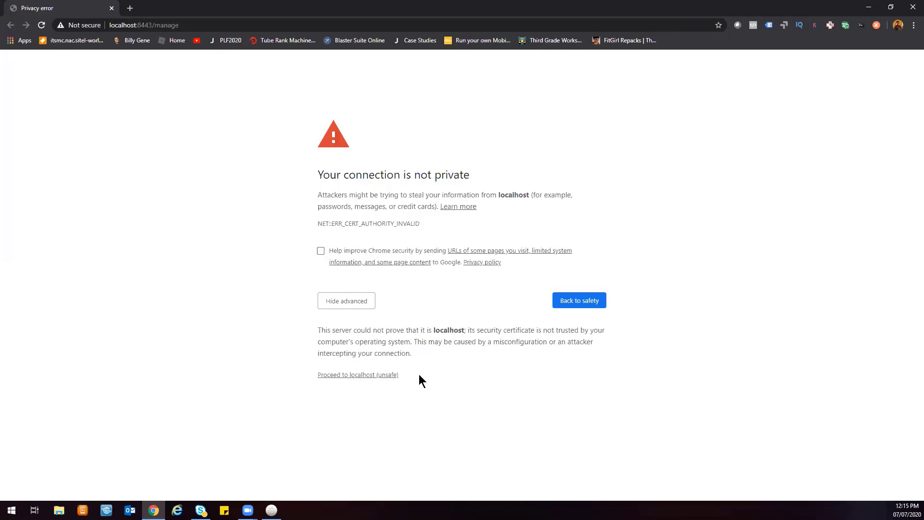
left_click(361, 375)
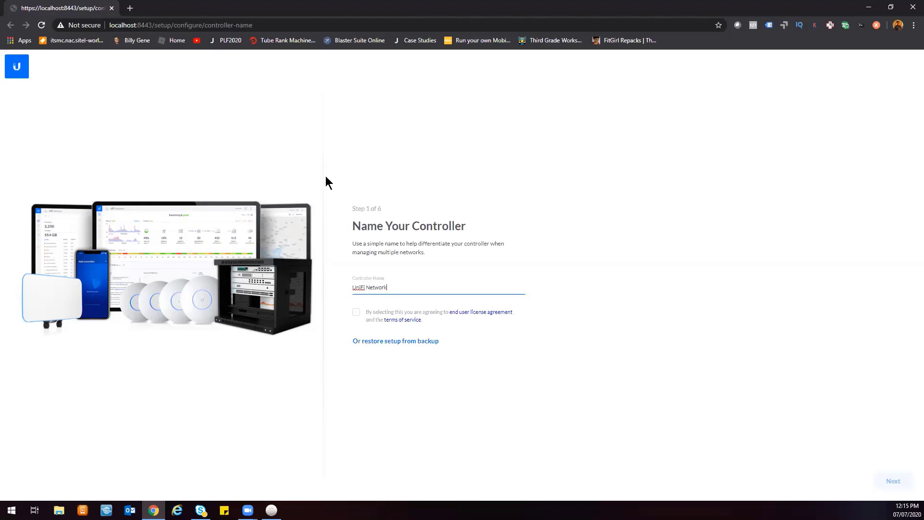
Keep the controller name UniFi Network, agree to the licence agreement and terms, and continue.
left_click_drag(402, 287, 335, 281)
left_click(413, 287)
left_click(355, 313)
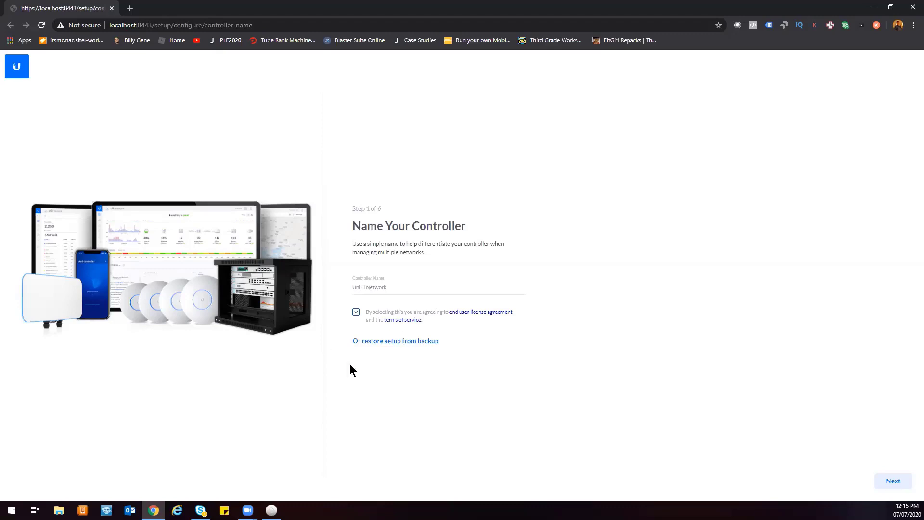
left_click(891, 481)
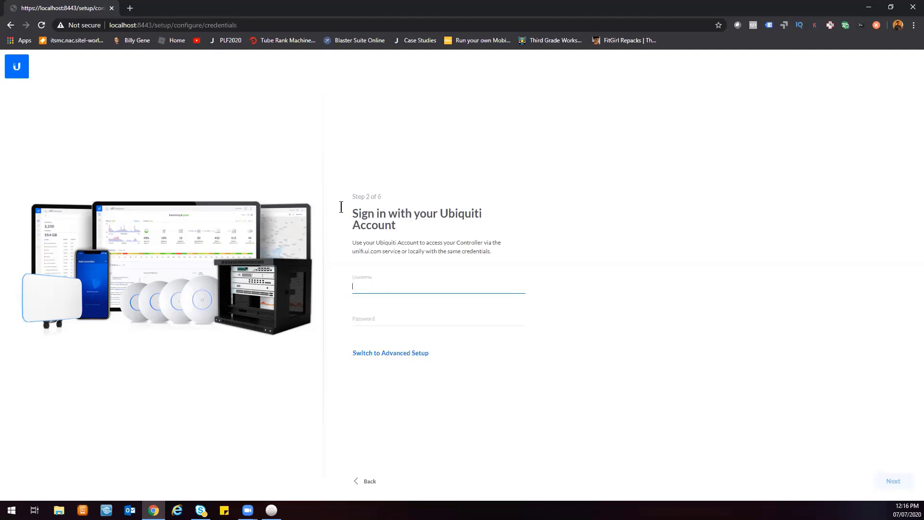
Open ui.com in a new tab to view the Ubiquiti account profile, then close the extra tabs.
left_click(130, 8)
type("ui.com")
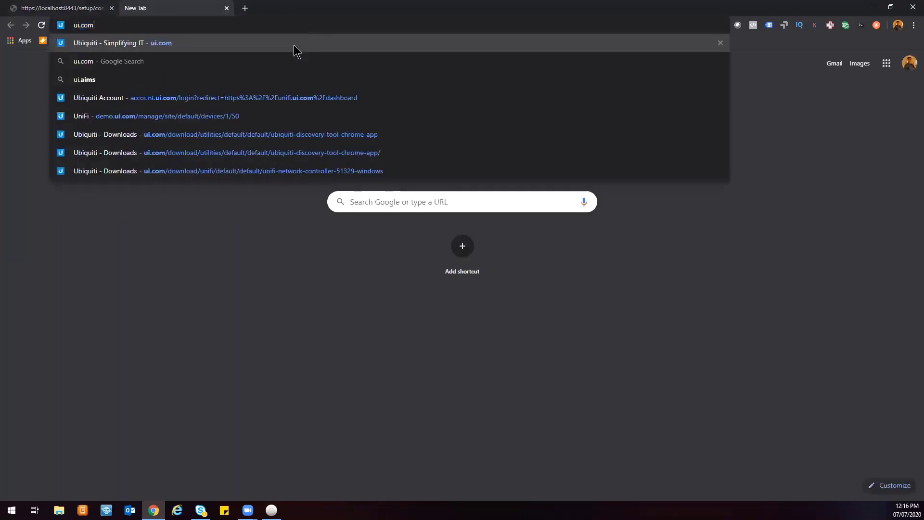
key("Return")
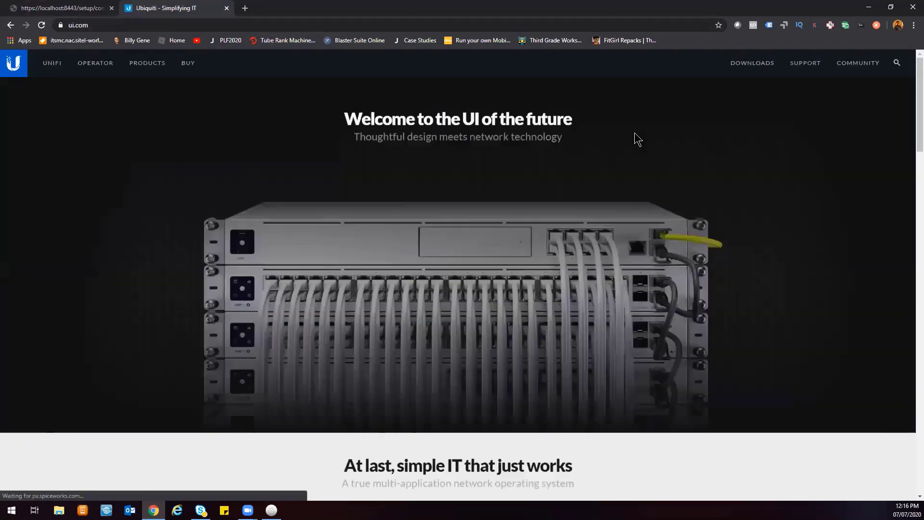
left_click(858, 63)
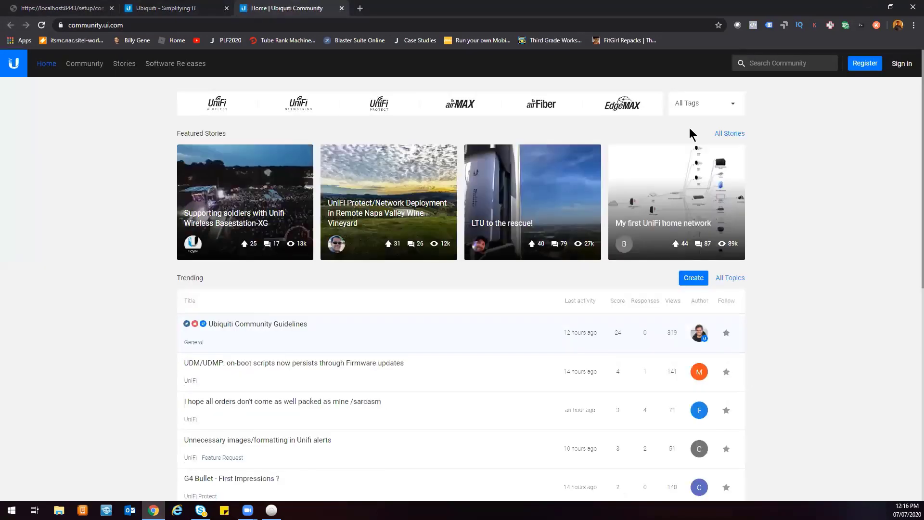
left_click(864, 65)
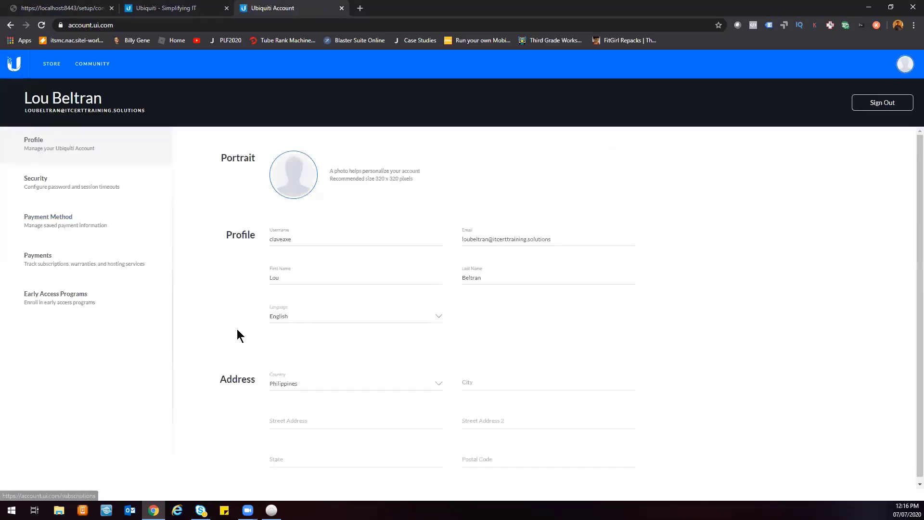
left_click(341, 8)
left_click(226, 8)
Enter the Ubiquiti account e-mail address as the sign-in username.
left_click(442, 277)
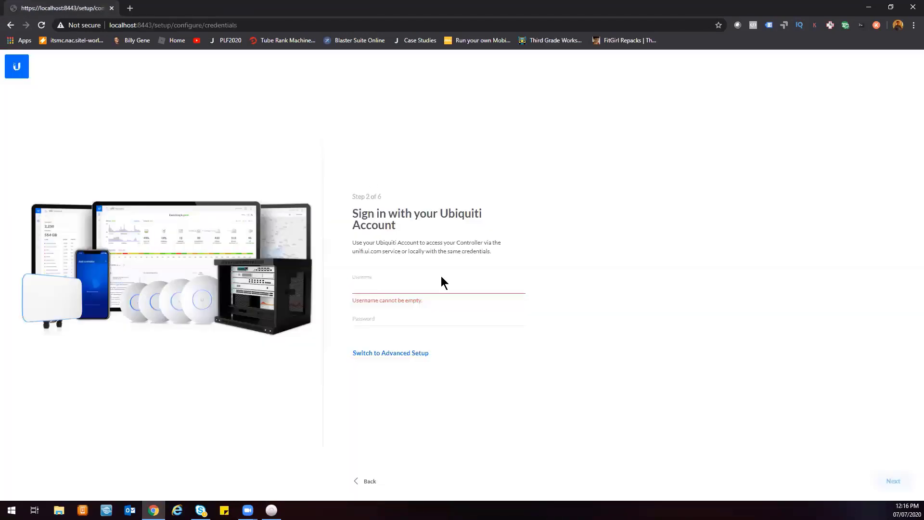
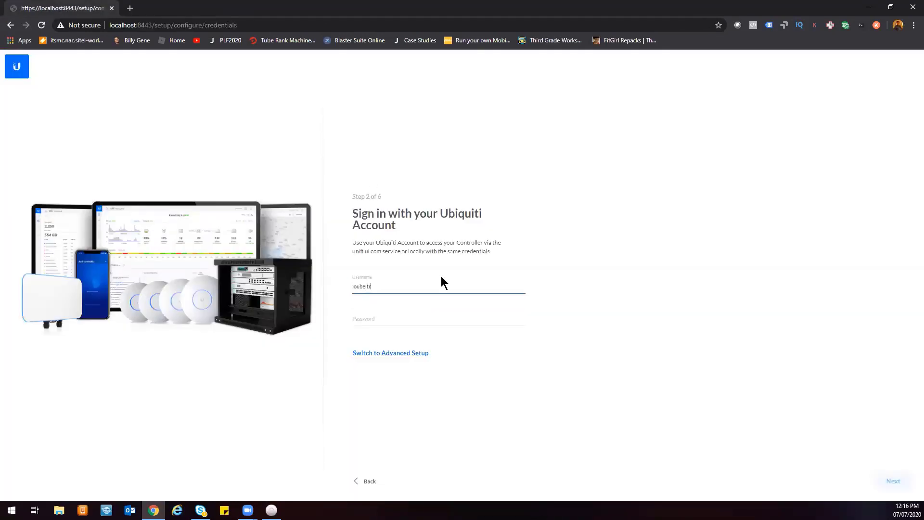
key("Tab")
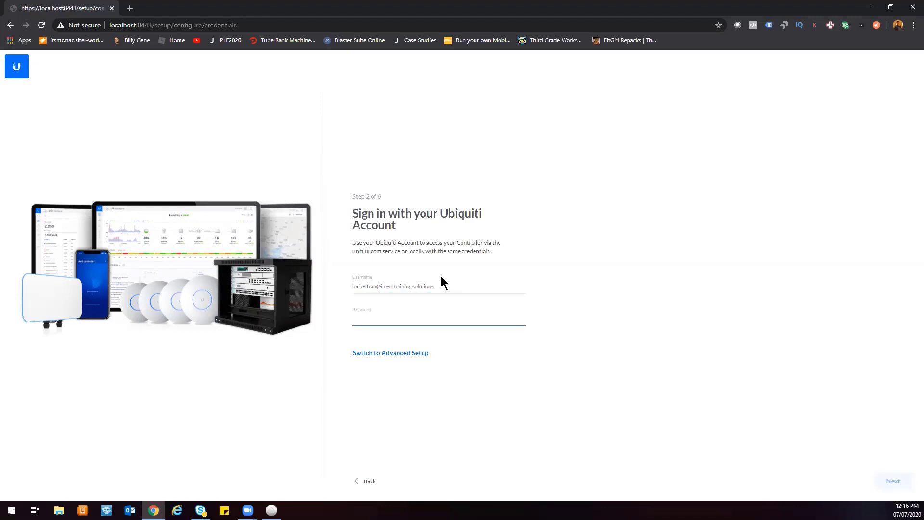
Enter the Ubiquiti account password and continue to the next setup step.
type("*******")
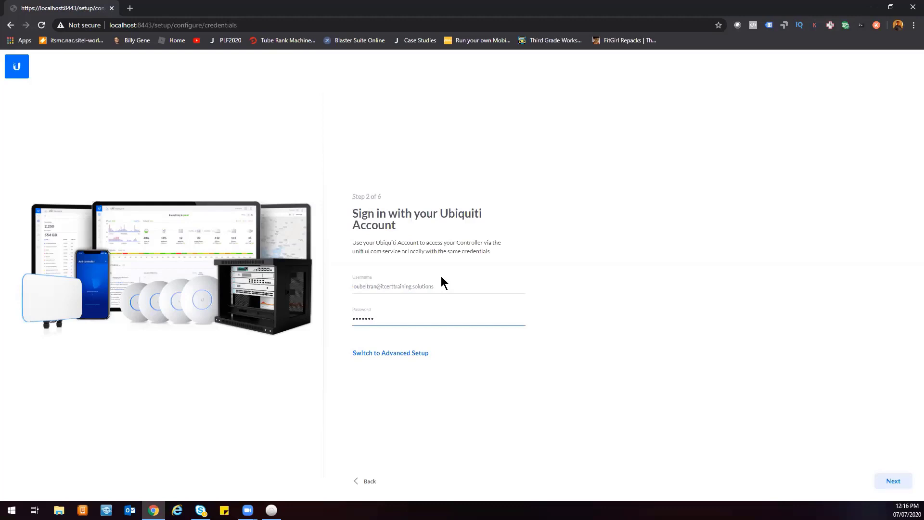
left_click(889, 481)
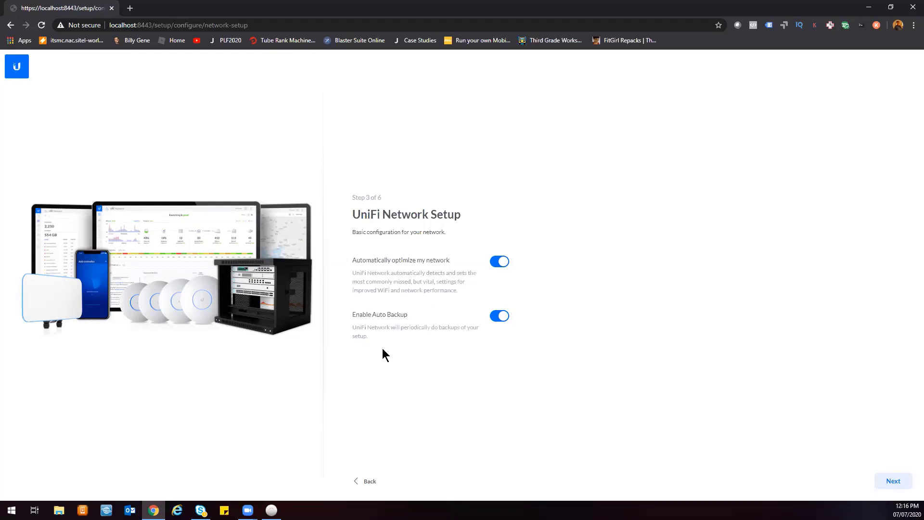
Review the automatic network optimization and auto backup options, then continue past the network and device setup steps.
mouse_move(352, 260)
left_mouse_down()
mouse_move(402, 263)
mouse_move(349, 264)
left_mouse_up()
left_click_drag(354, 273, 465, 291)
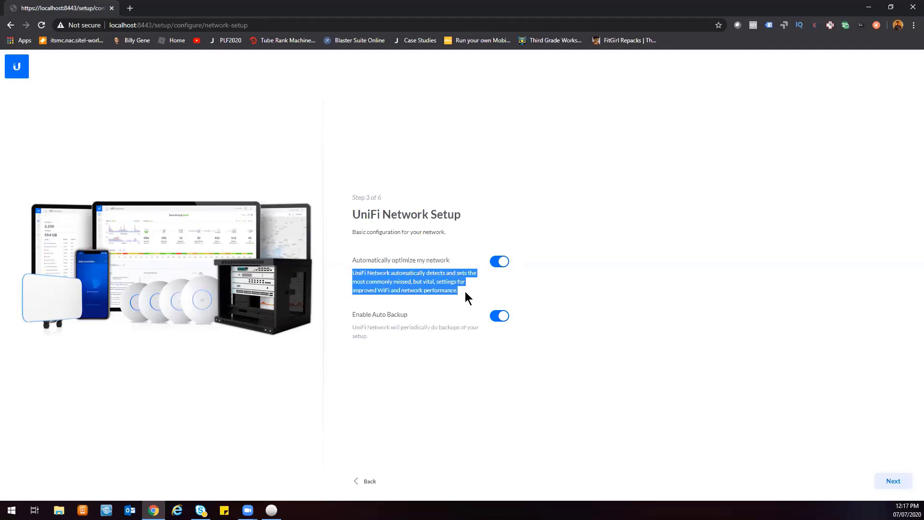
left_click(464, 290)
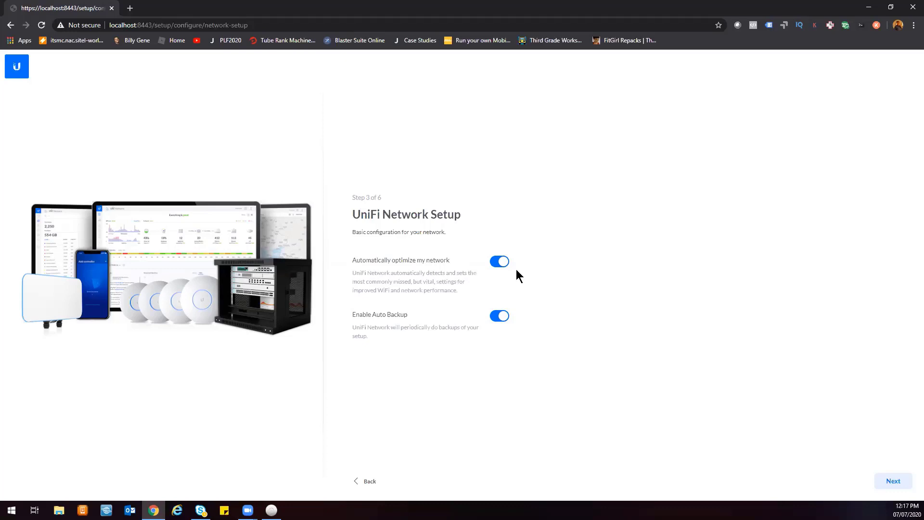
left_click(491, 261)
left_click(497, 264)
left_click(498, 265)
left_click(892, 483)
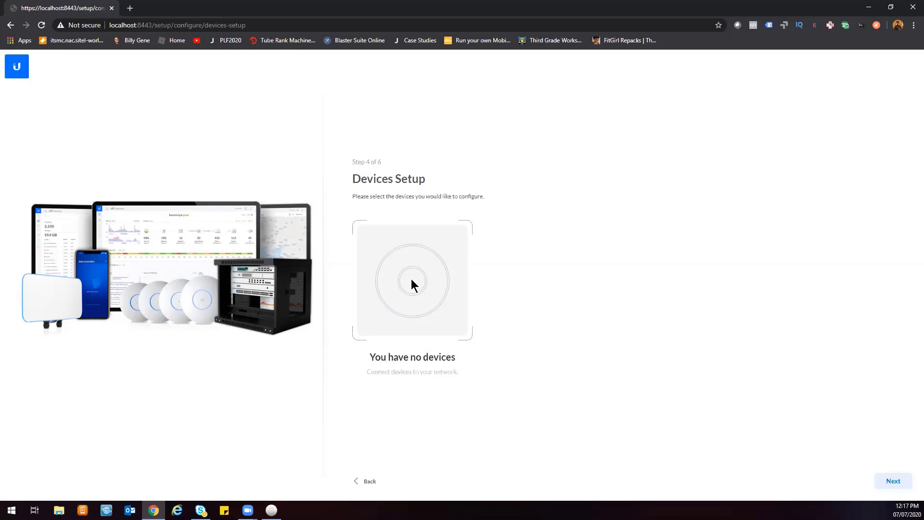
left_click(897, 485)
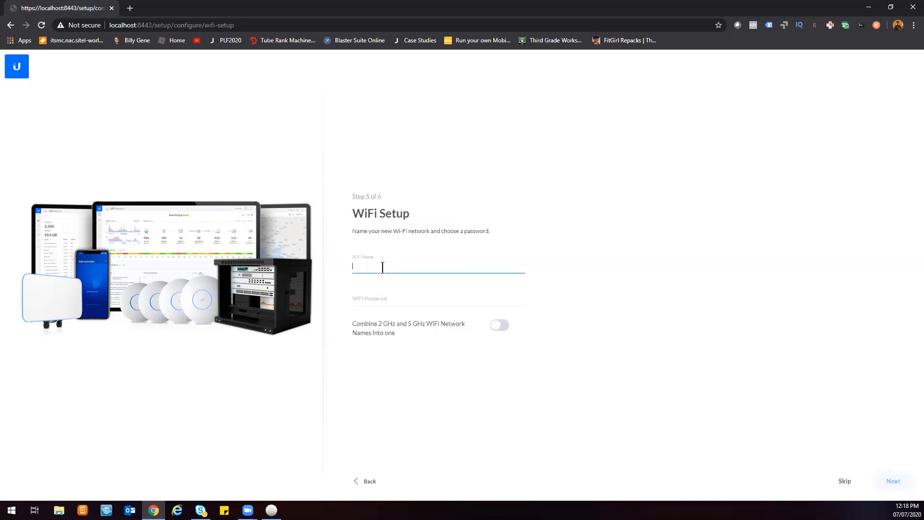
Name the new WiFi network Unifi Wireless.
type("Unifi Wireless")
Enter the WiFi password and continue to the configuration review.
left_click(461, 304)
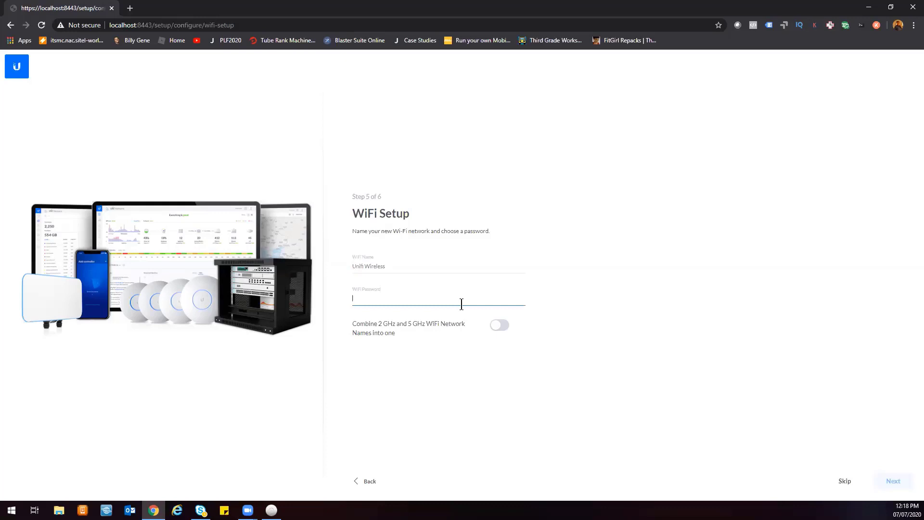
type("•••••••••")
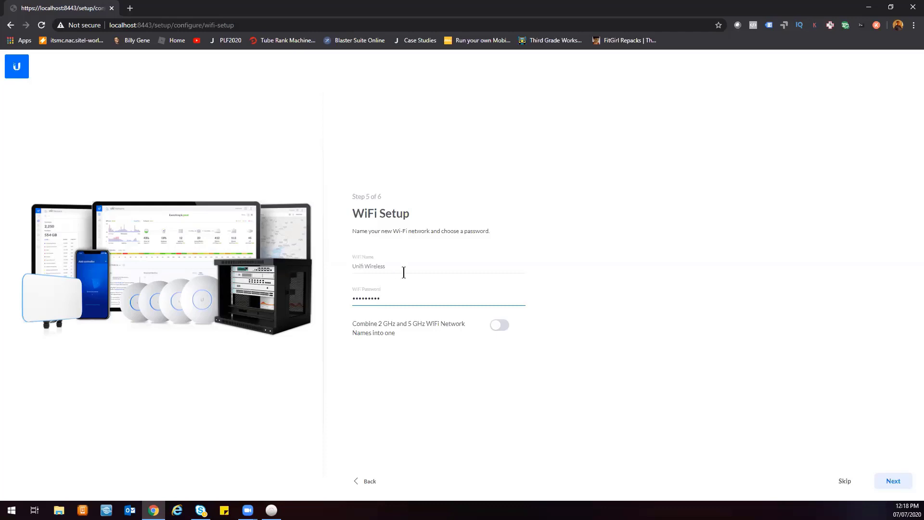
left_click_drag(394, 266, 337, 266)
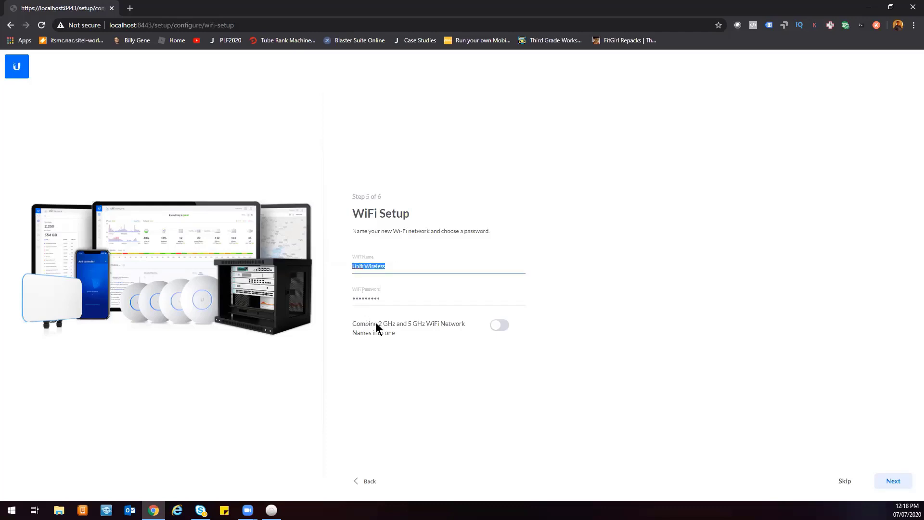
left_click_drag(378, 322, 392, 325)
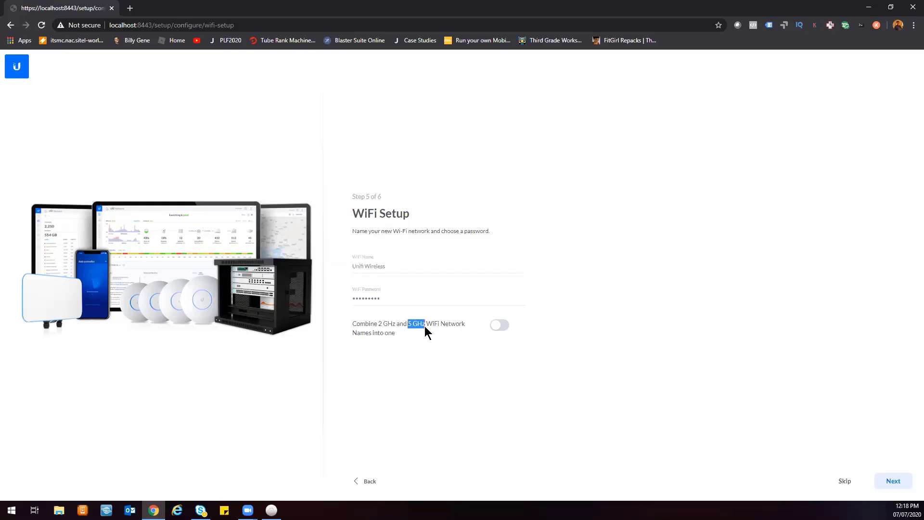
left_click(377, 322)
left_click(372, 266)
triple_click(372, 266)
left_click(345, 360)
left_click(890, 483)
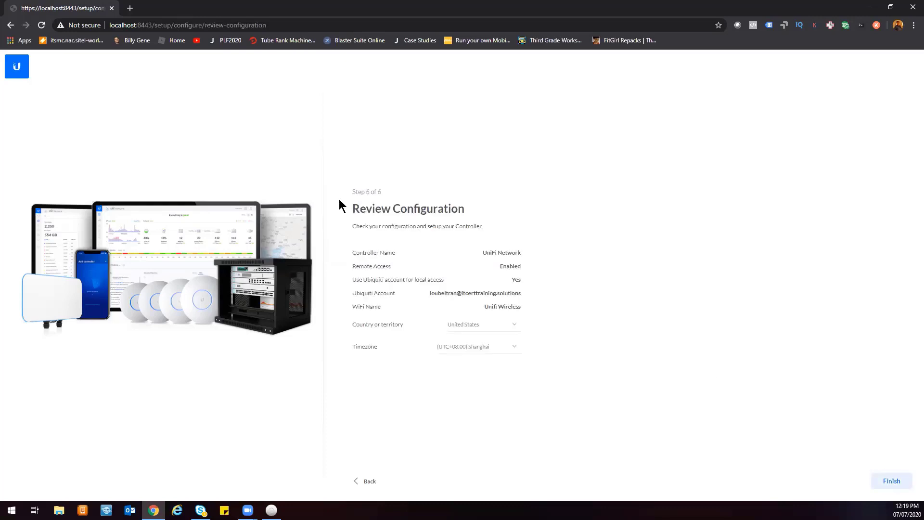
Review the configuration, keep United States as the country, and finish the setup wizard.
left_click_drag(368, 208, 575, 359)
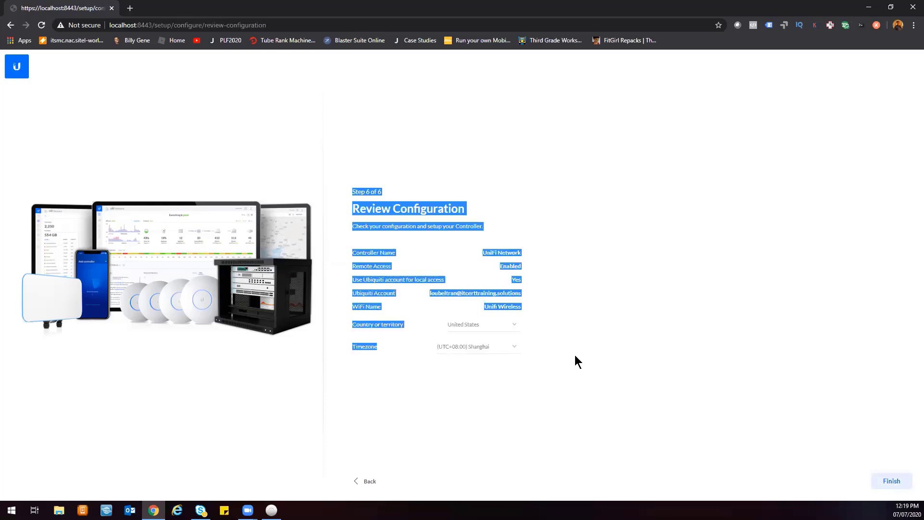
left_click(584, 354)
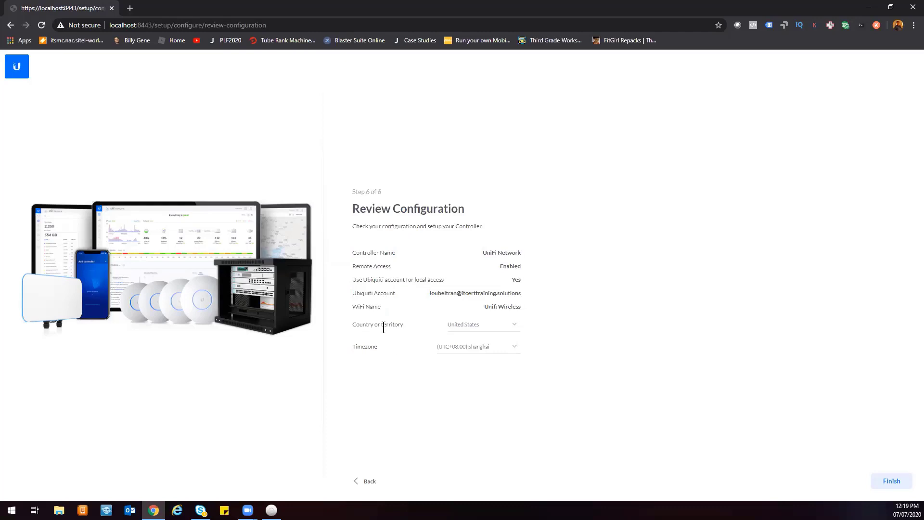
left_click(518, 325)
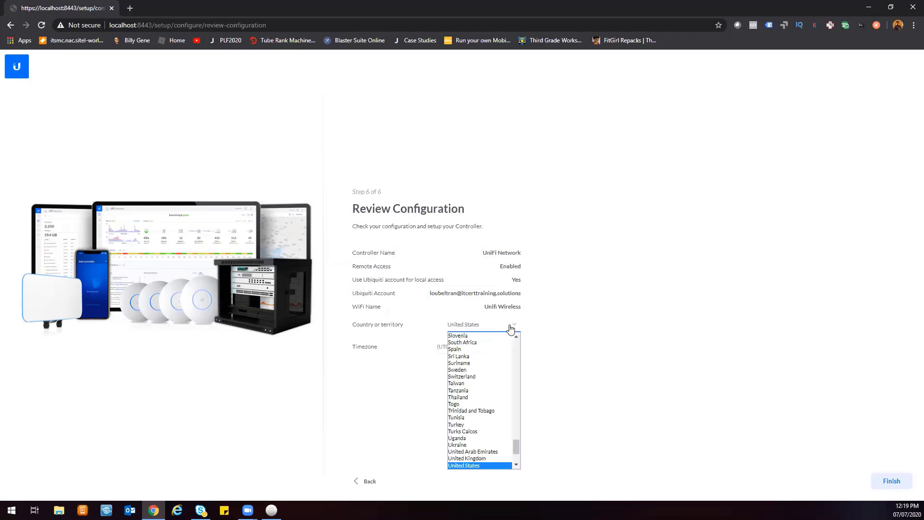
left_click(514, 327)
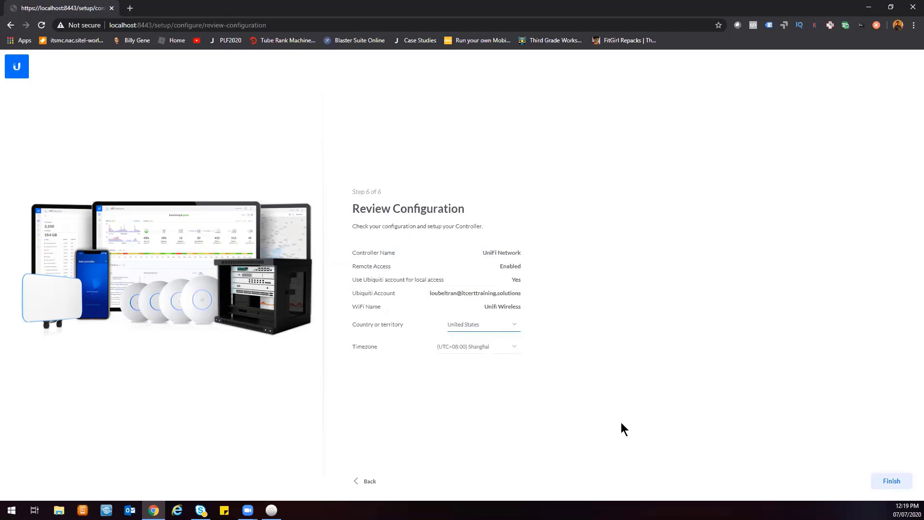
left_click(894, 485)
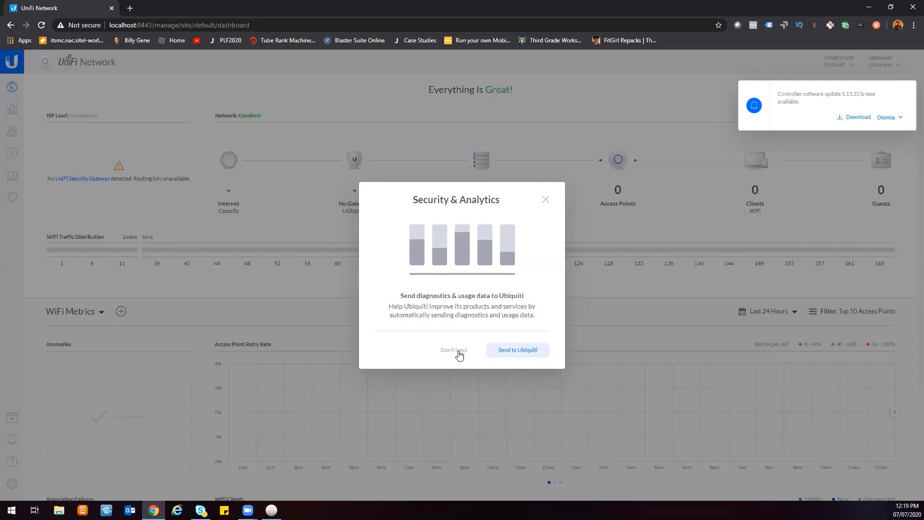
Agree to send diagnostics and usage data to Ubiquiti and dismiss the controller update notification.
left_click(517, 355)
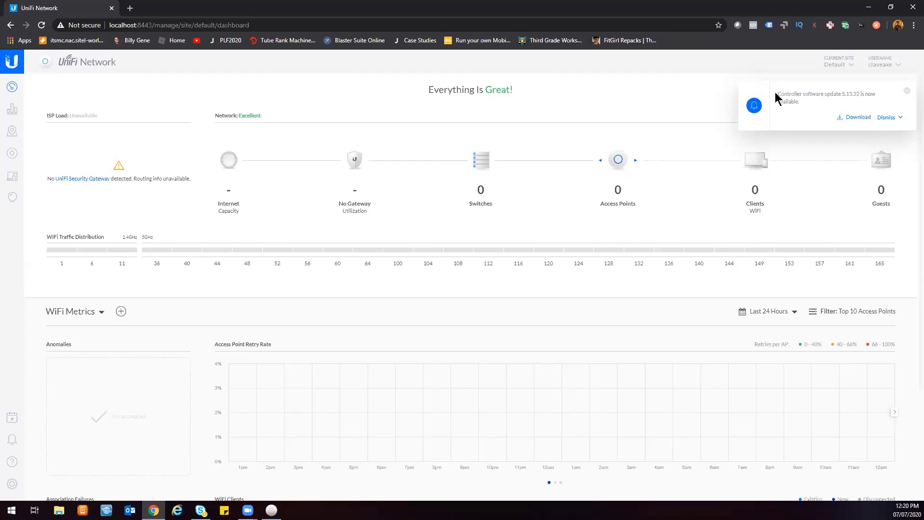
left_click_drag(778, 92, 903, 108)
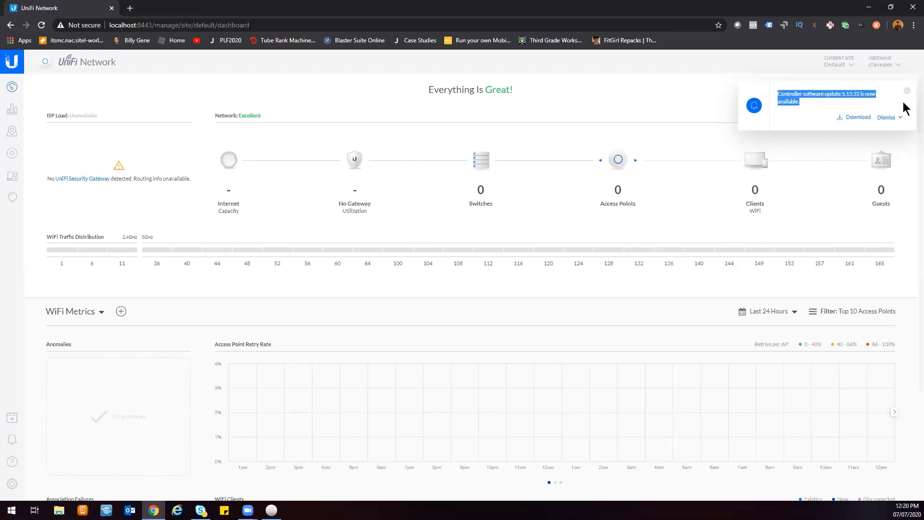
left_click(785, 93)
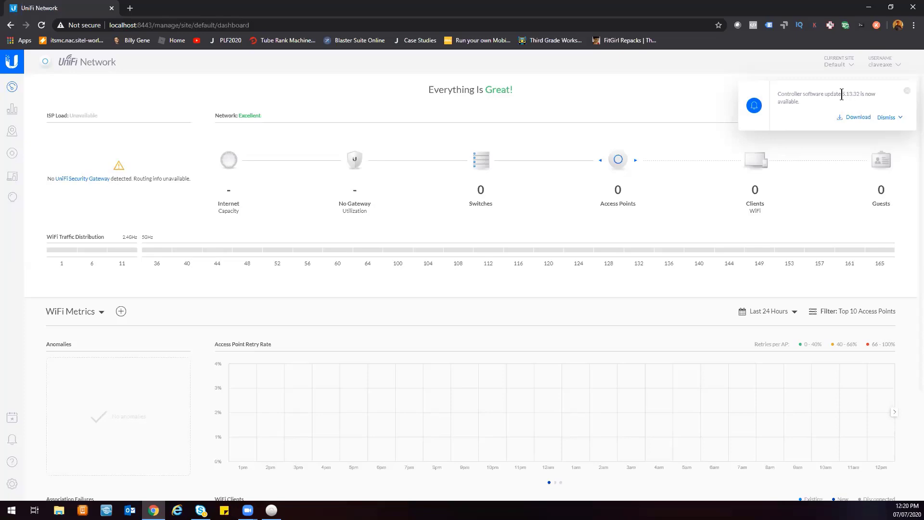
left_click_drag(841, 94, 861, 94)
left_click(906, 94)
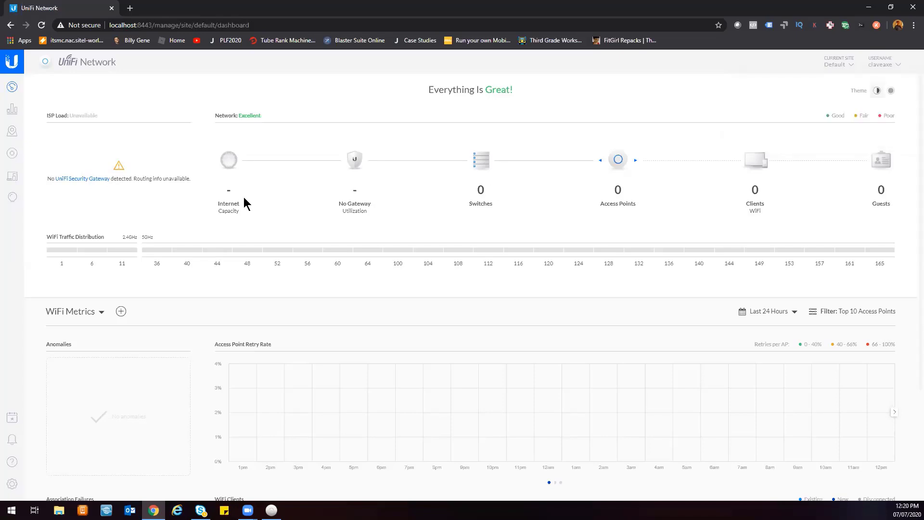
Check the site menu and switch the dashboard theme to dark and back to light.
left_click(843, 66)
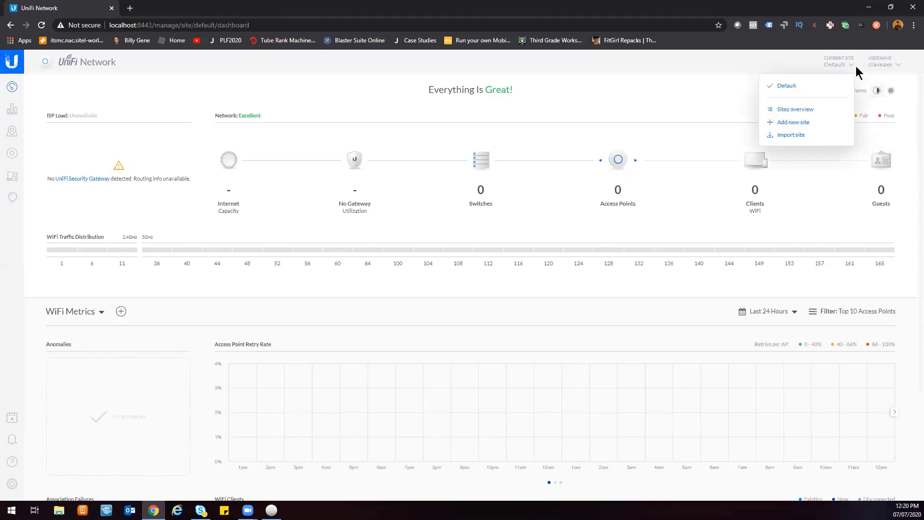
left_click(745, 72)
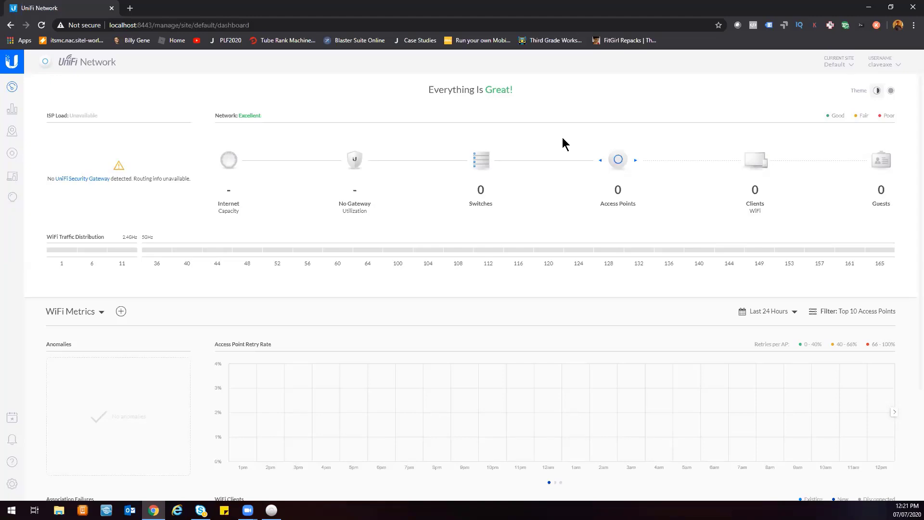
left_click(891, 91)
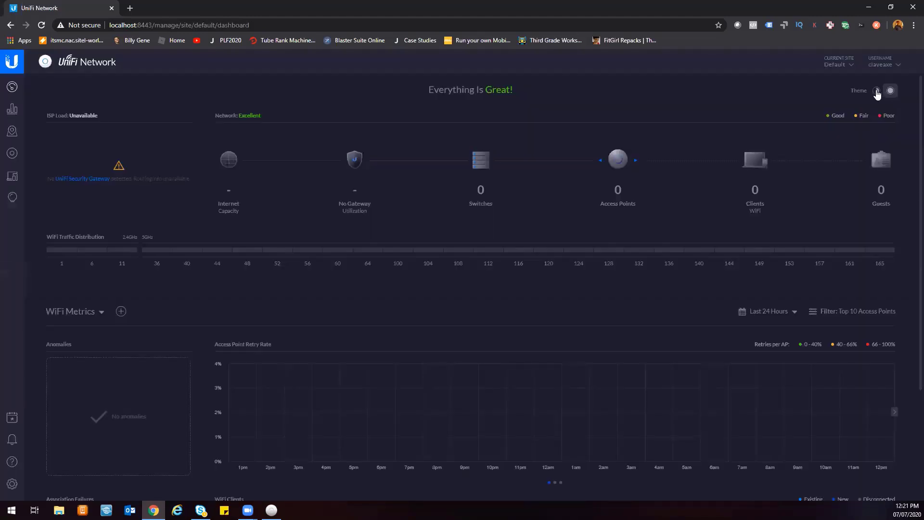
left_click(876, 91)
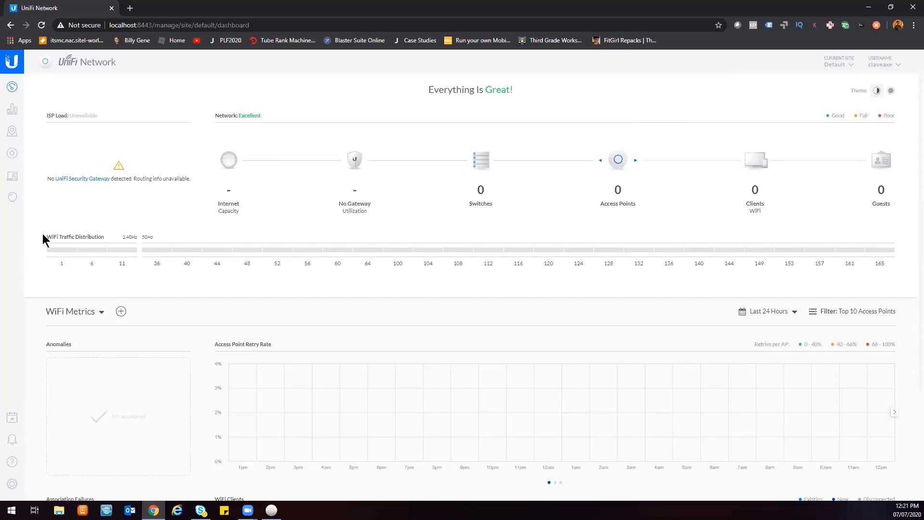
Examine the dashboard's WiFi traffic distribution and WiFi metrics sections.
left_click_drag(44, 236, 127, 238)
left_click(126, 236)
mouse_move(79, 253)
left_click_drag(121, 236, 154, 240)
scroll(229, 371, "down", 3)
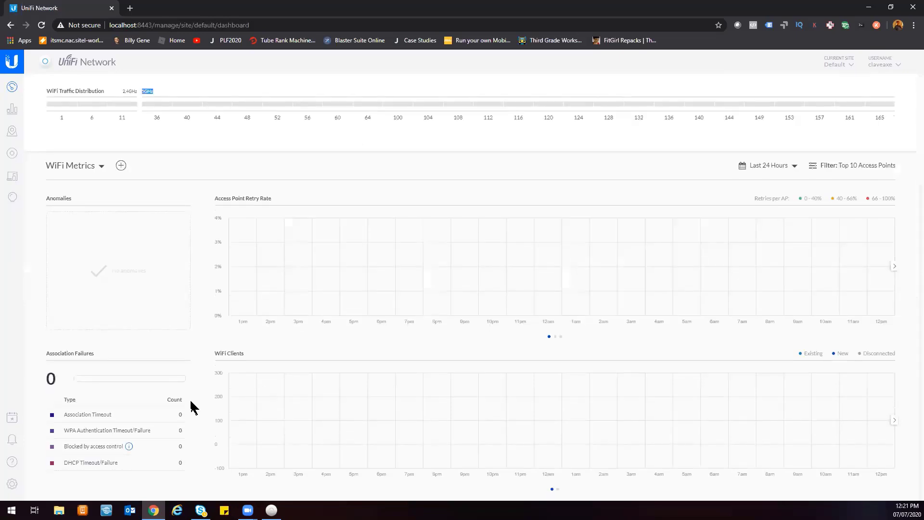
scroll(169, 431, "up", 3)
scroll(173, 371, "down", 3)
left_click(102, 167)
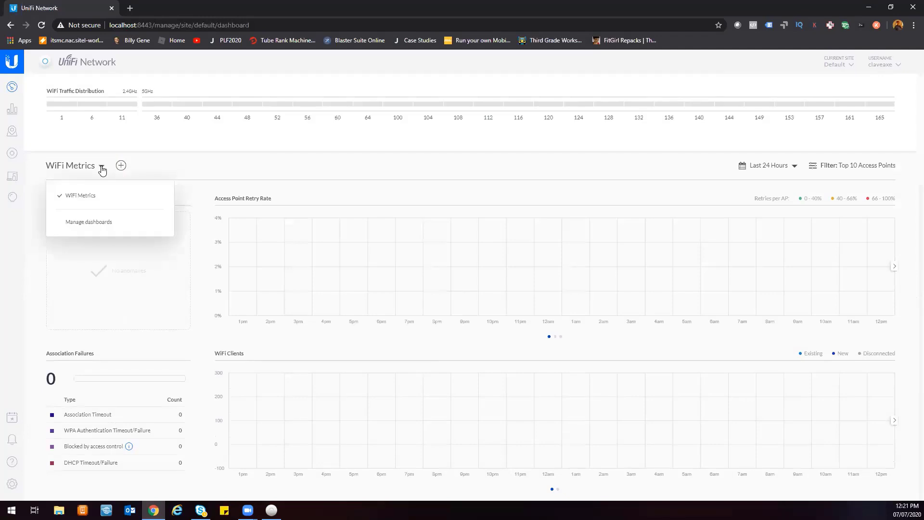
left_click(203, 165)
scroll(260, 248, "up", 3)
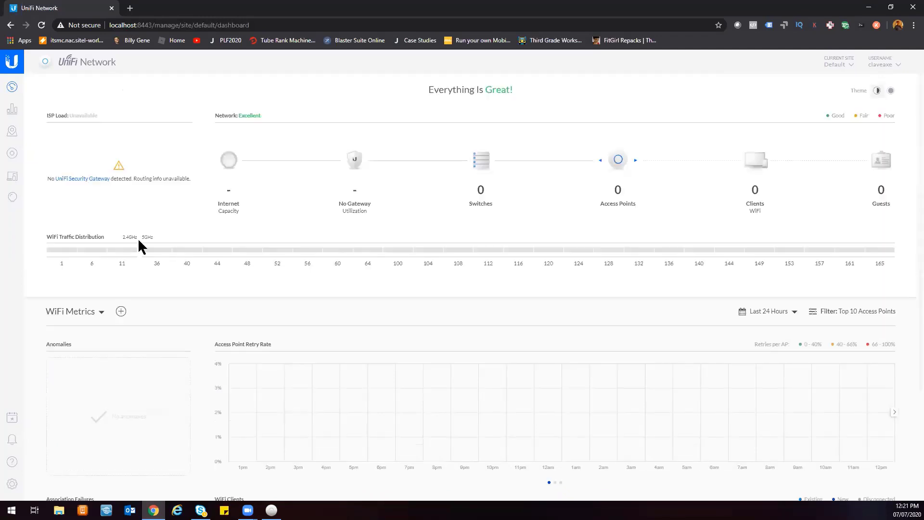
Browse the Statistics page and the Map page's topology and floorplan views.
left_click(13, 111)
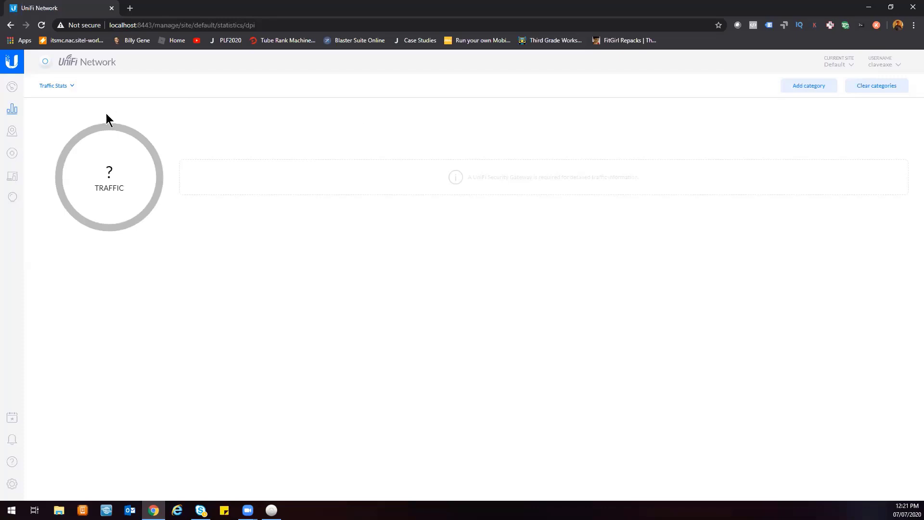
left_click(13, 132)
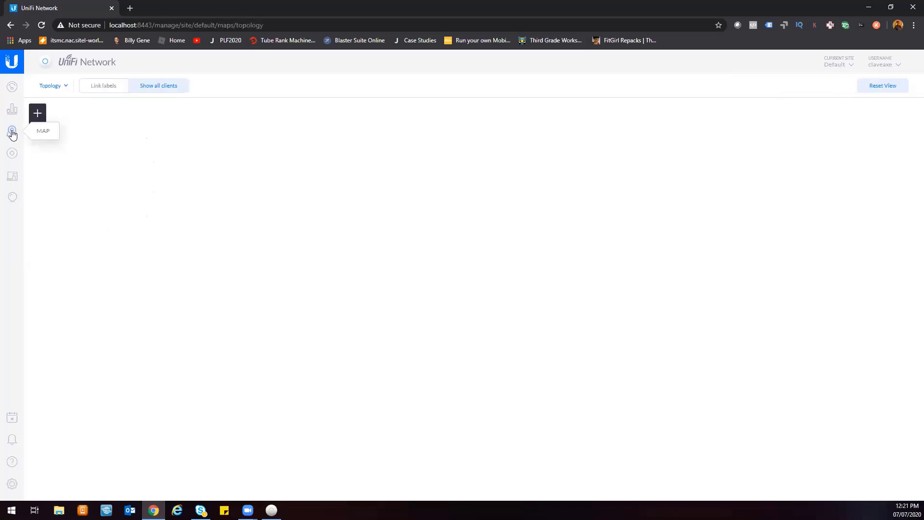
left_click(66, 90)
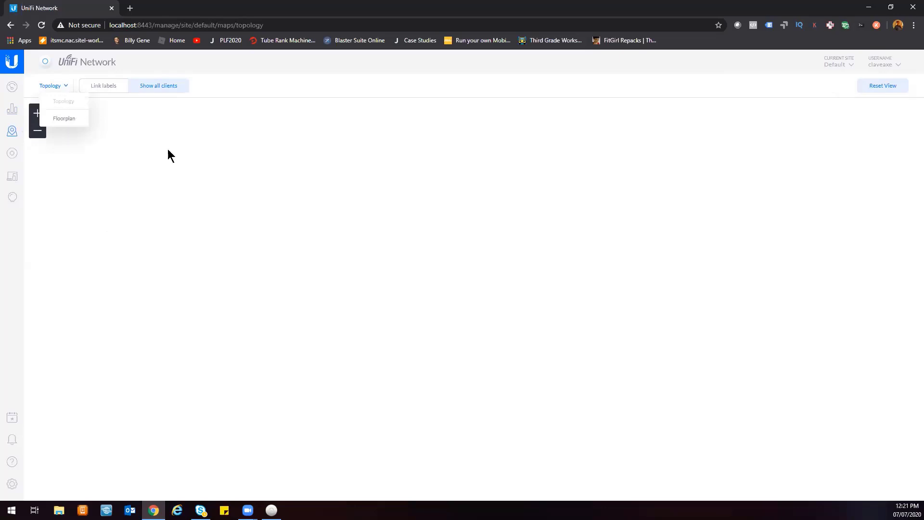
left_click(184, 154)
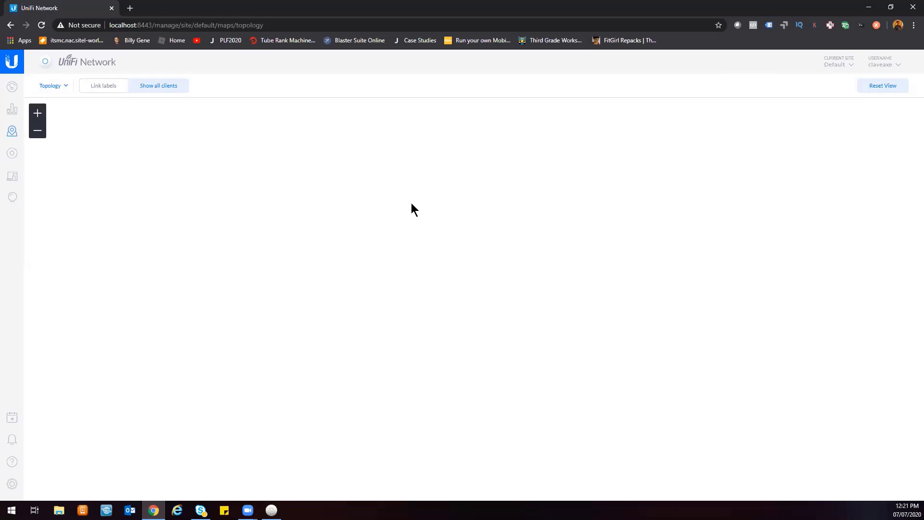
left_click(68, 88)
left_click(71, 119)
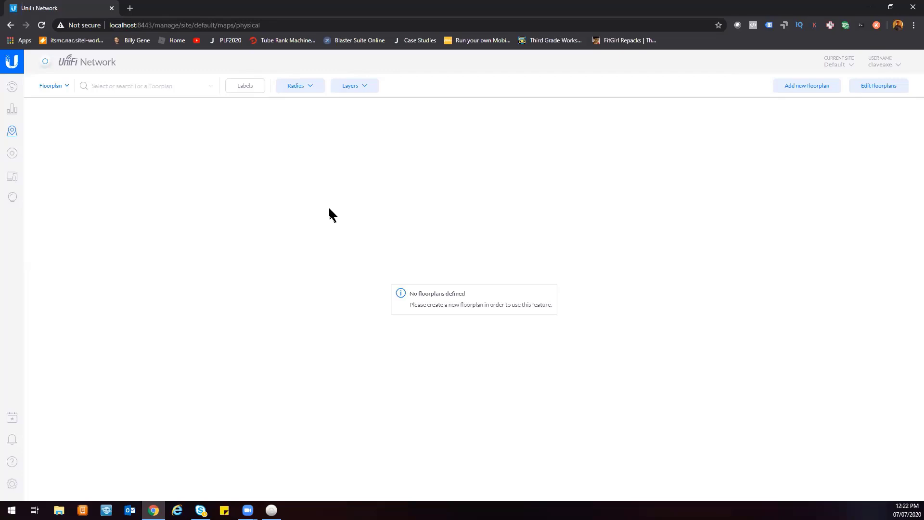
Browse the Devices page and the client history insights page.
left_click(9, 154)
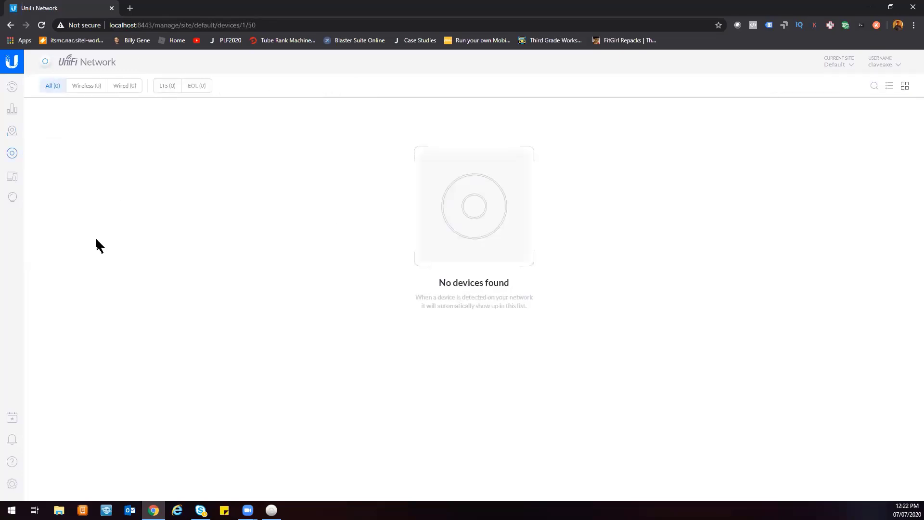
left_click(14, 178)
left_click(14, 197)
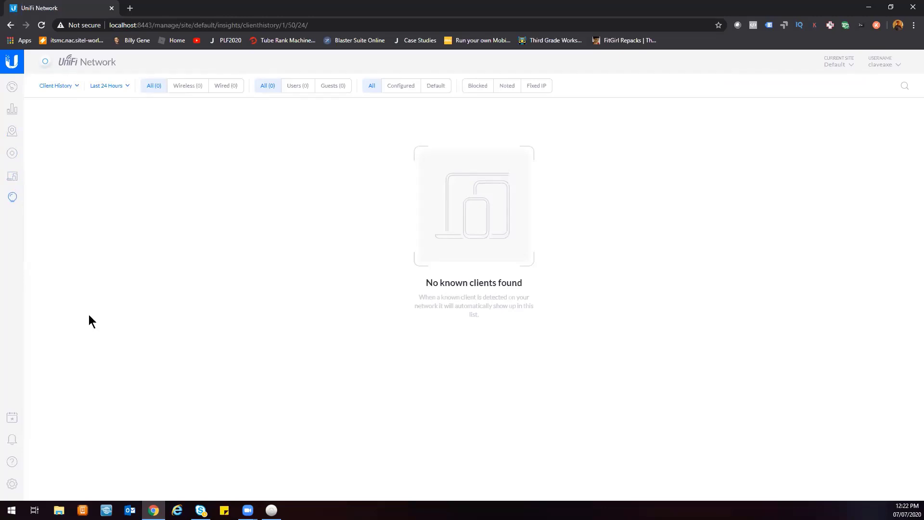
Open the Events and Alerts panels and close them.
left_click(81, 87)
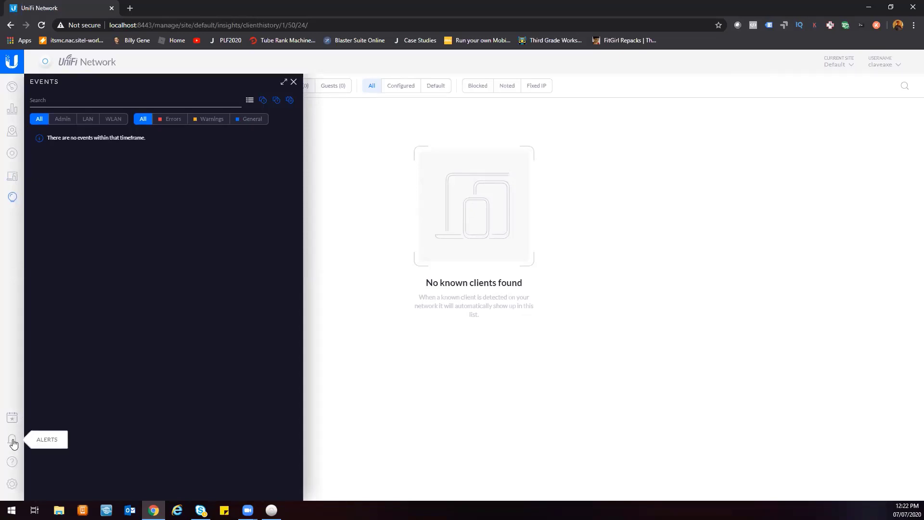
left_click(13, 441)
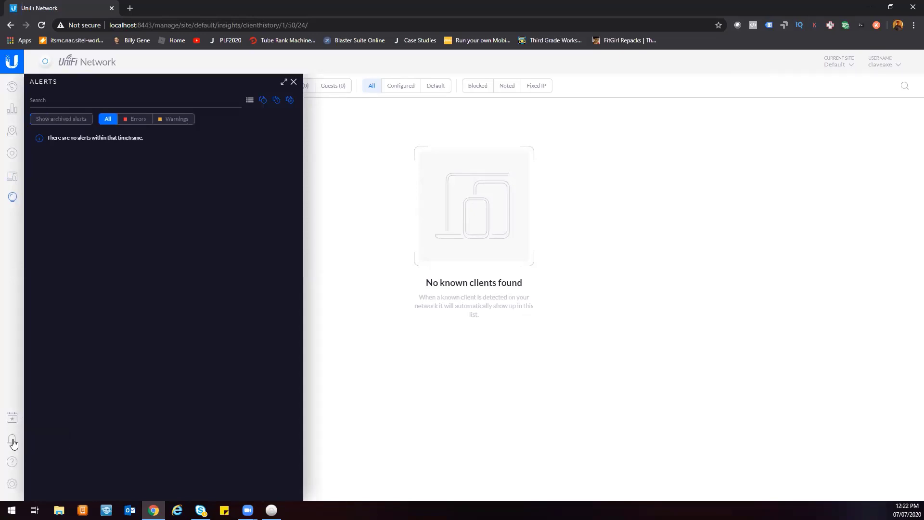
left_click(293, 82)
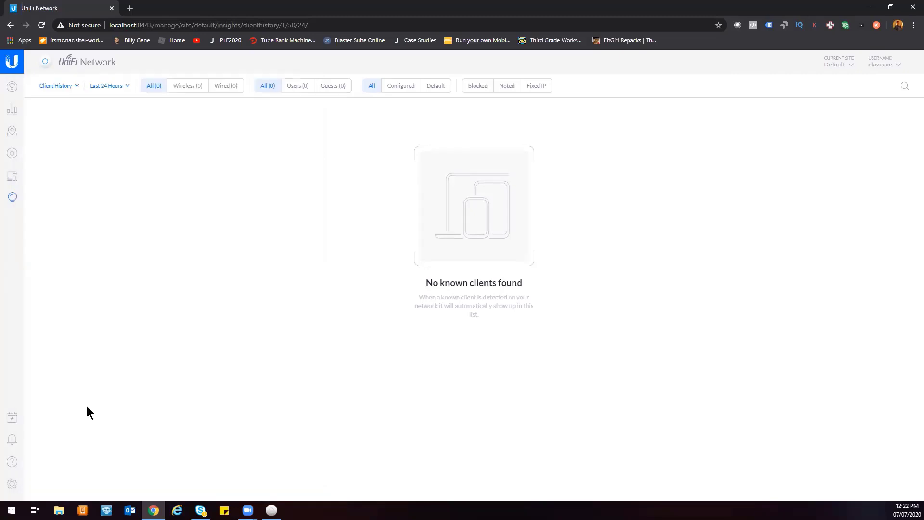
Open the help center and browse the UniFi support site's resource categories, then close its tab.
left_click(13, 421)
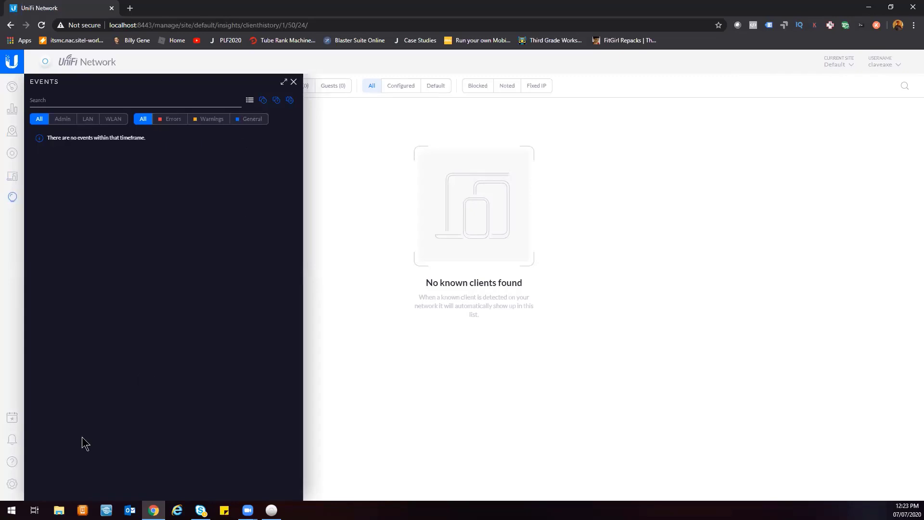
left_click(12, 462)
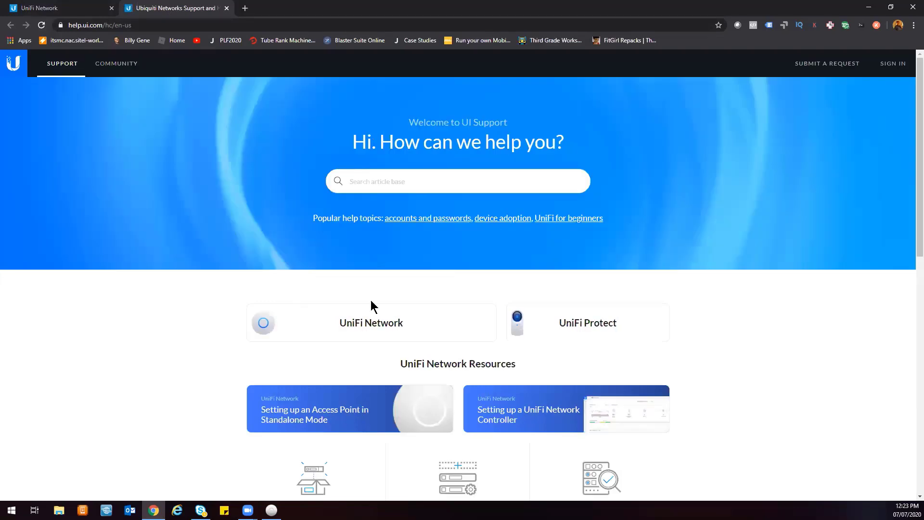
scroll(419, 269, "down", 5)
scroll(418, 269, "down", 4)
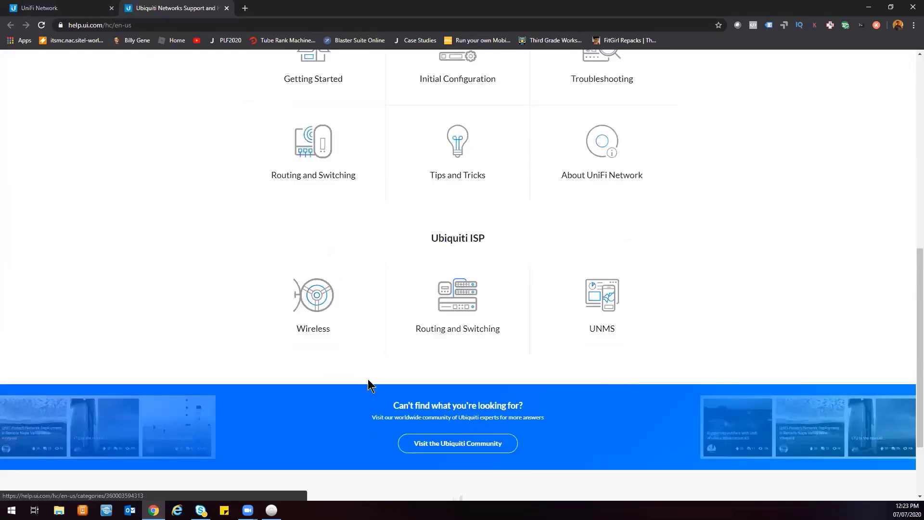
scroll(396, 380, "up", 5)
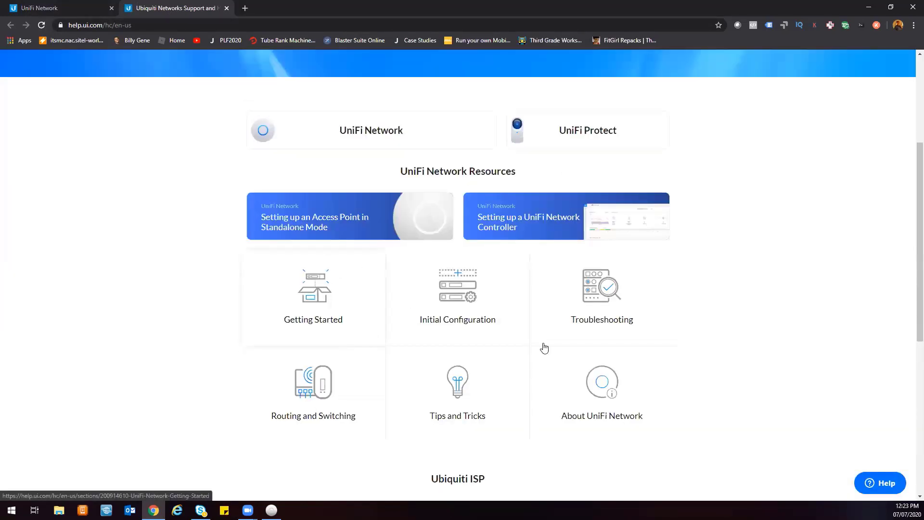
scroll(470, 429, "down", 5)
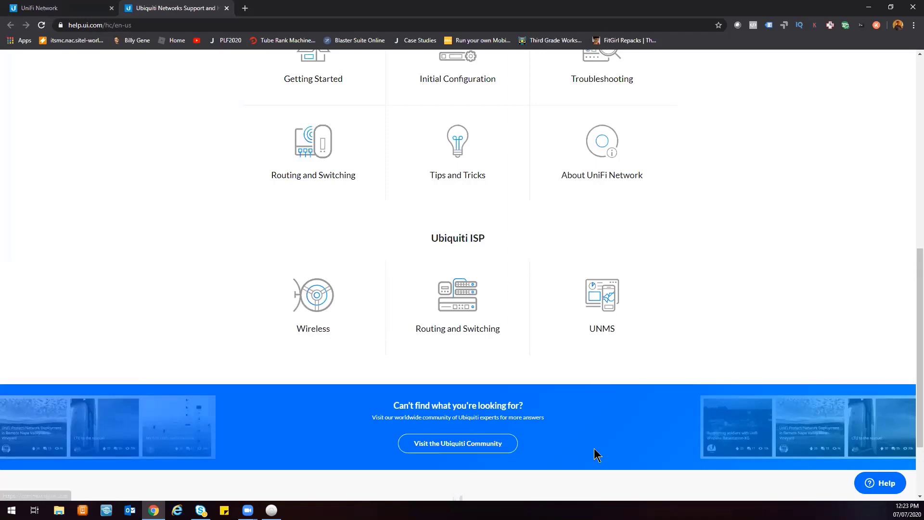
scroll(587, 457, "up", 6)
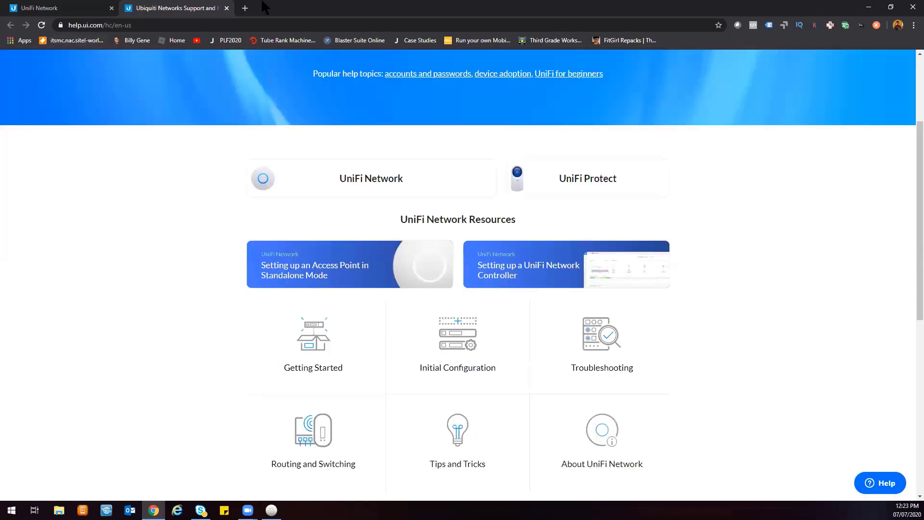
left_click(227, 8)
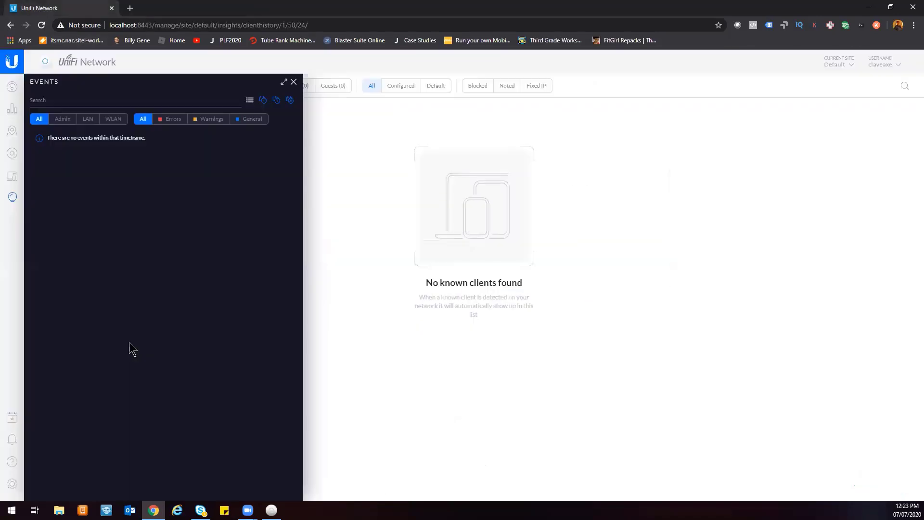
Open the controller settings and browse the Wireless Networks, Networks, Routing & Firewall, Threat Management and DPI pages.
left_click(11, 485)
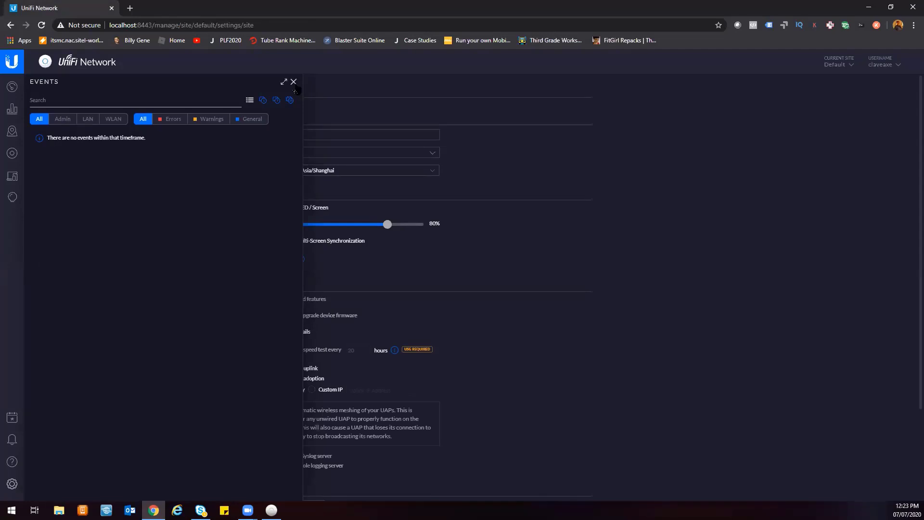
left_click(293, 82)
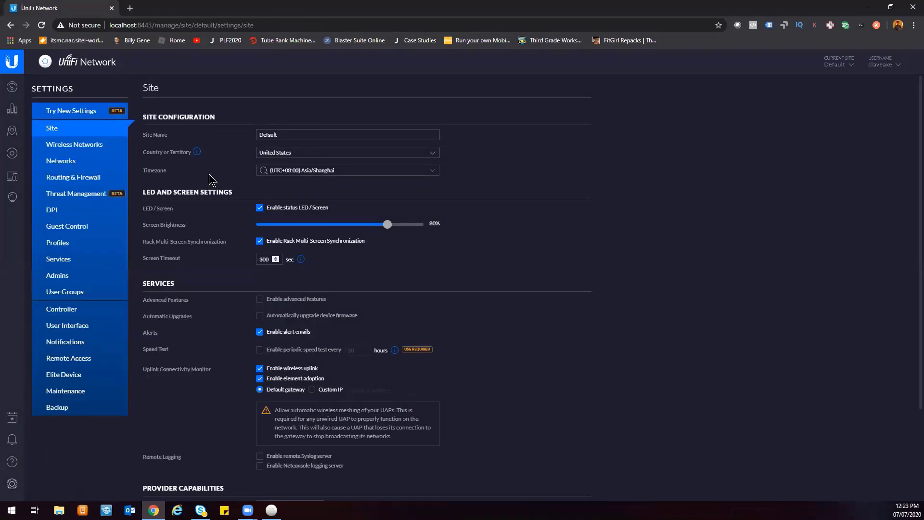
left_click(68, 145)
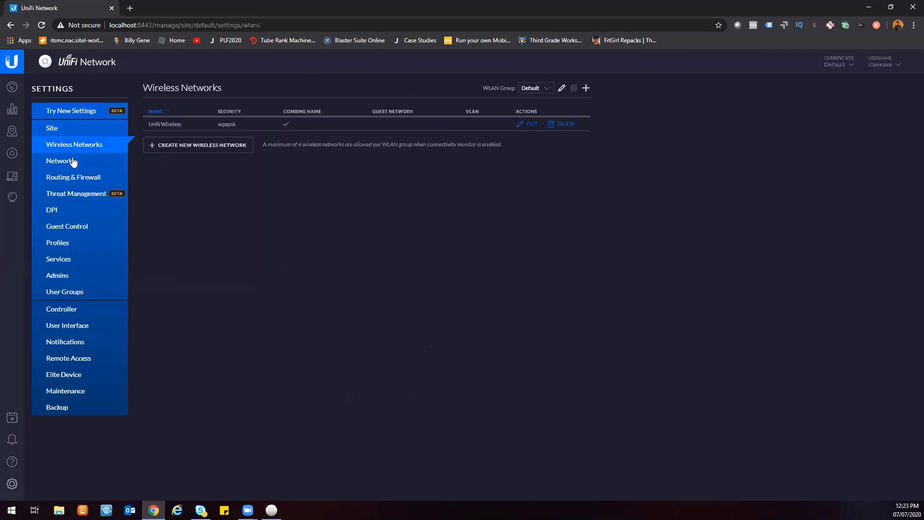
left_click(73, 163)
left_click(78, 179)
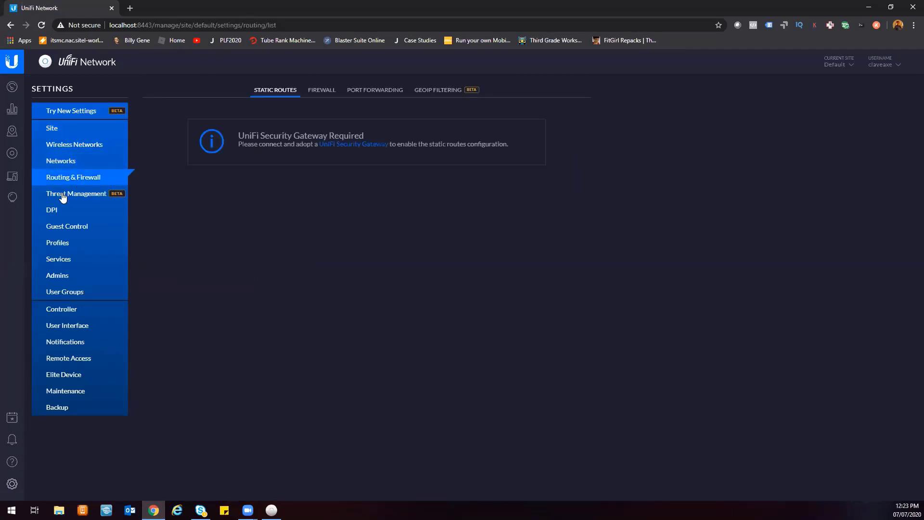
left_click(62, 197)
left_click(58, 214)
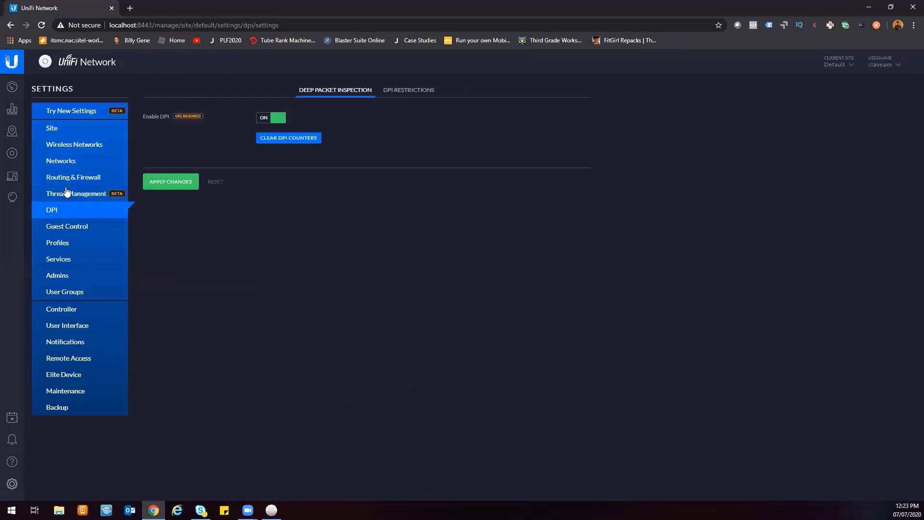
Review the Site settings page's configuration, LED, services and provider capability options.
left_click(67, 133)
scroll(243, 448, "down", 3)
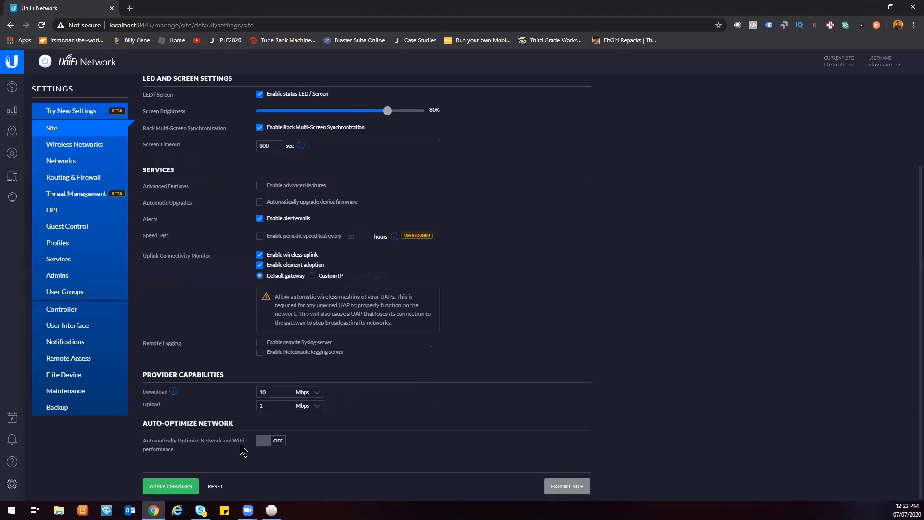
scroll(671, 307, "up", 3)
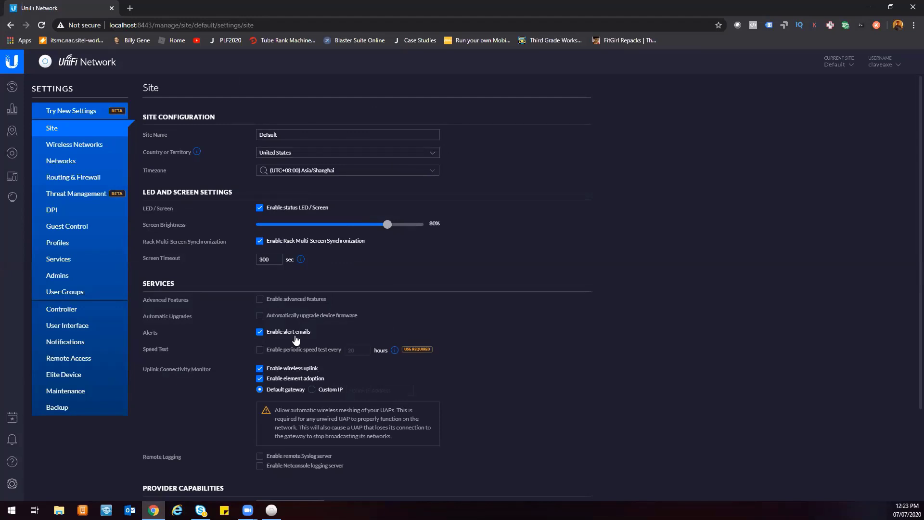
scroll(224, 268, "down", 3)
scroll(212, 240, "up", 3)
scroll(221, 344, "down", 3)
scroll(231, 298, "up", 3)
scroll(214, 331, "down", 3)
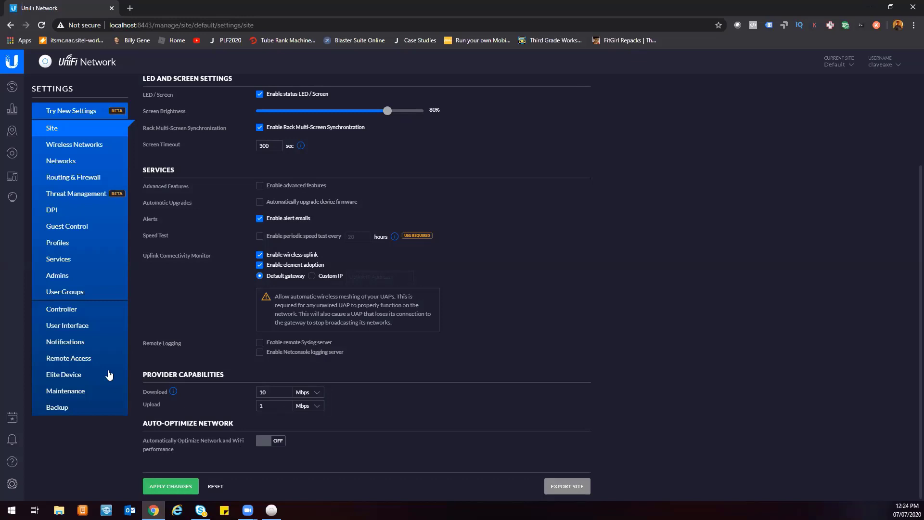
Turn on Automatically Optimize Network and WiFi performance in the Site settings.
left_click(279, 449)
scroll(274, 436, "down", 1)
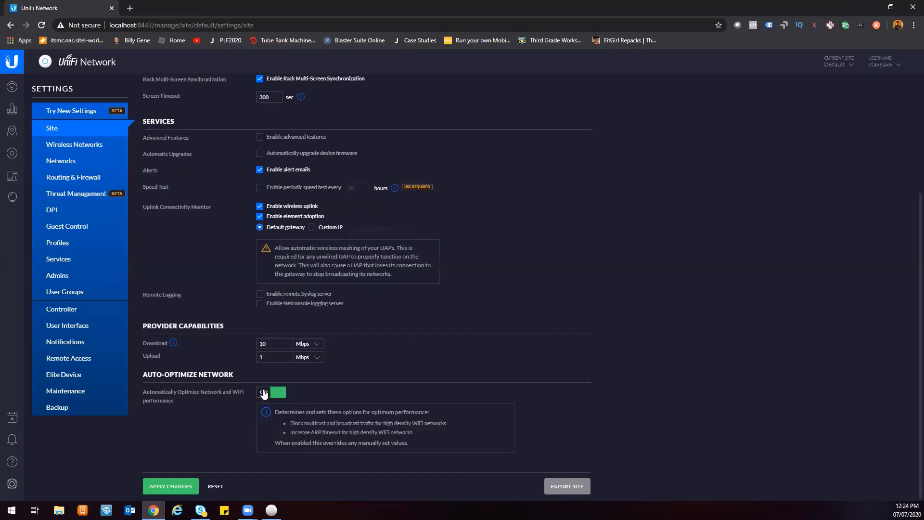
scroll(255, 359, "up", 1)
Open the UniFi Wireless network's edit form and toggle the visibility of its security key.
left_click(91, 149)
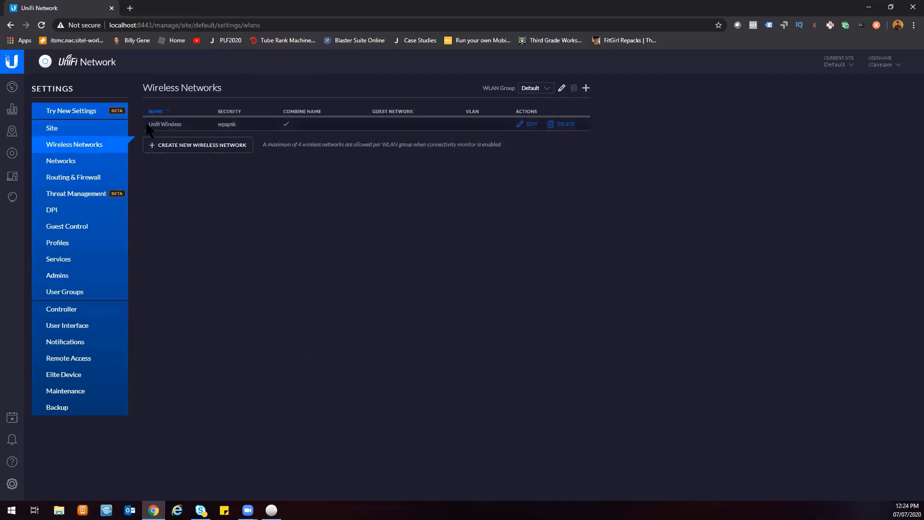
left_click_drag(205, 129, 206, 129)
left_click(211, 126)
left_click(525, 126)
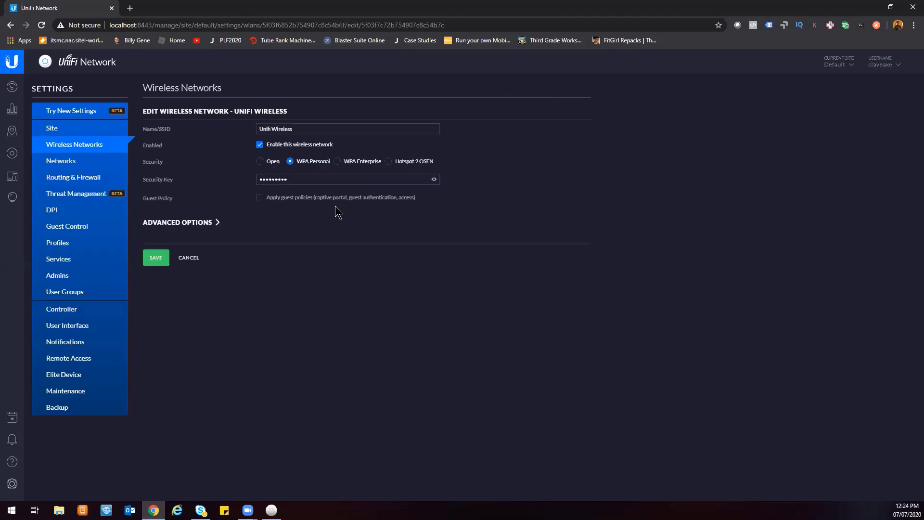
left_click(322, 178)
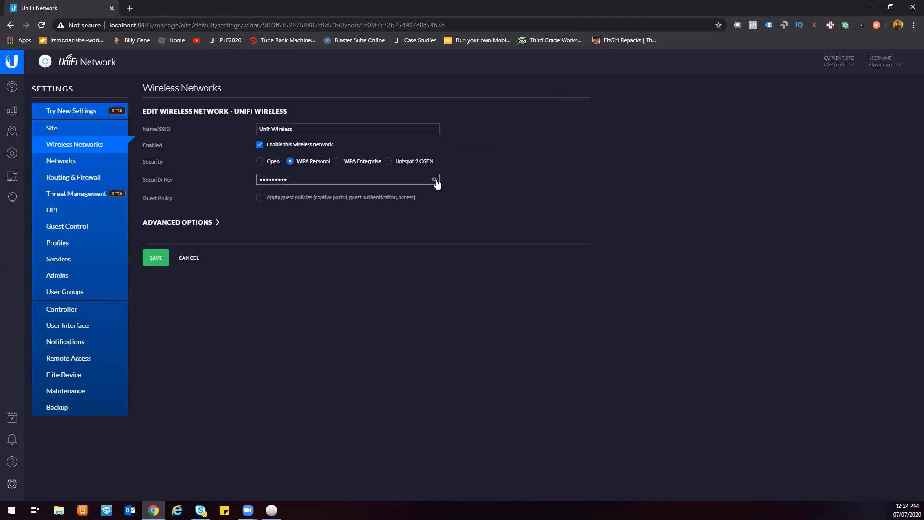
left_click(435, 180)
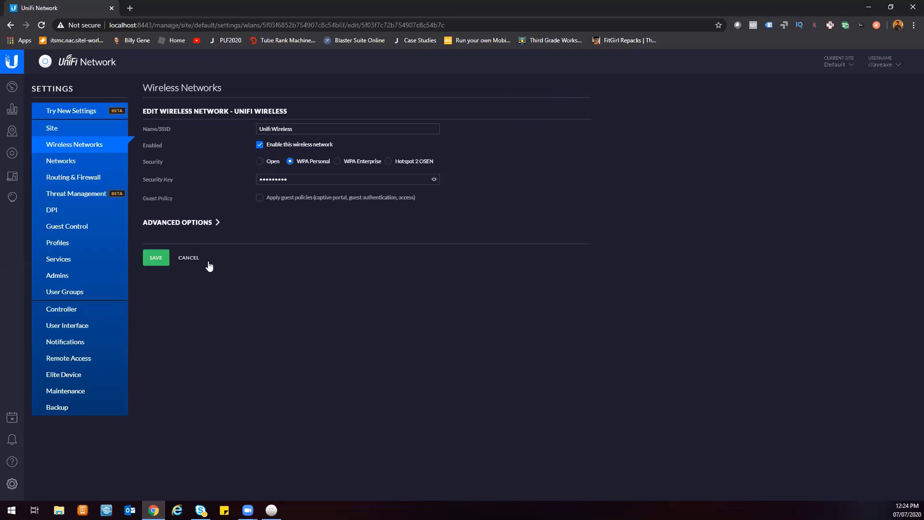
left_click(435, 182)
Open the LAN network's edit form and review its gateway, subnet and DHCP settings.
left_click(73, 161)
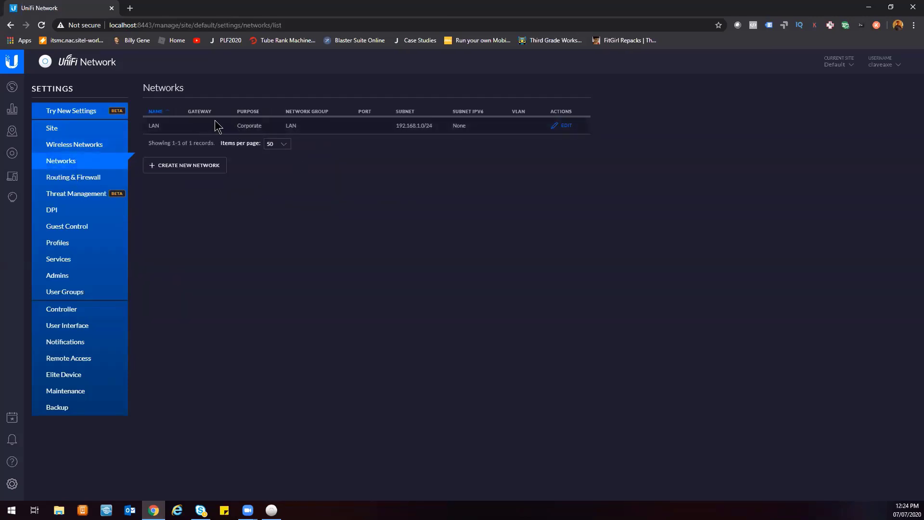
left_click_drag(391, 131, 444, 131)
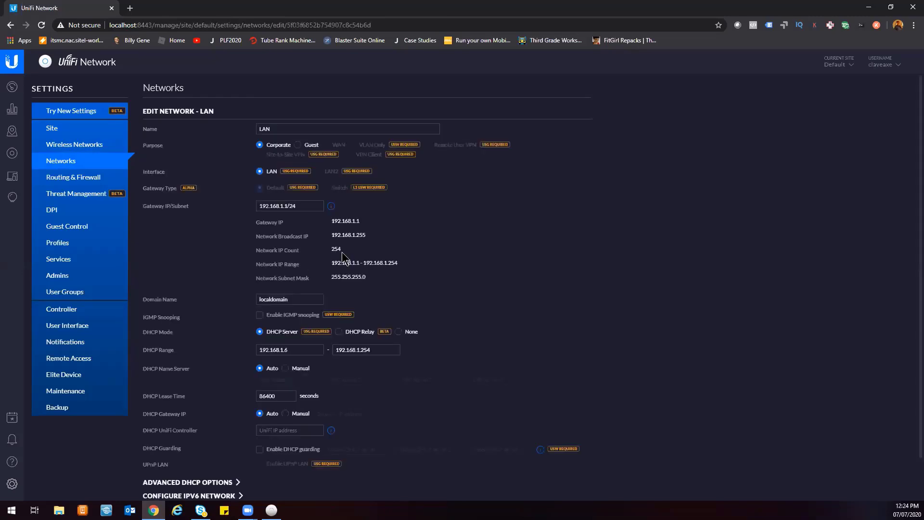
scroll(344, 414, "down", 2)
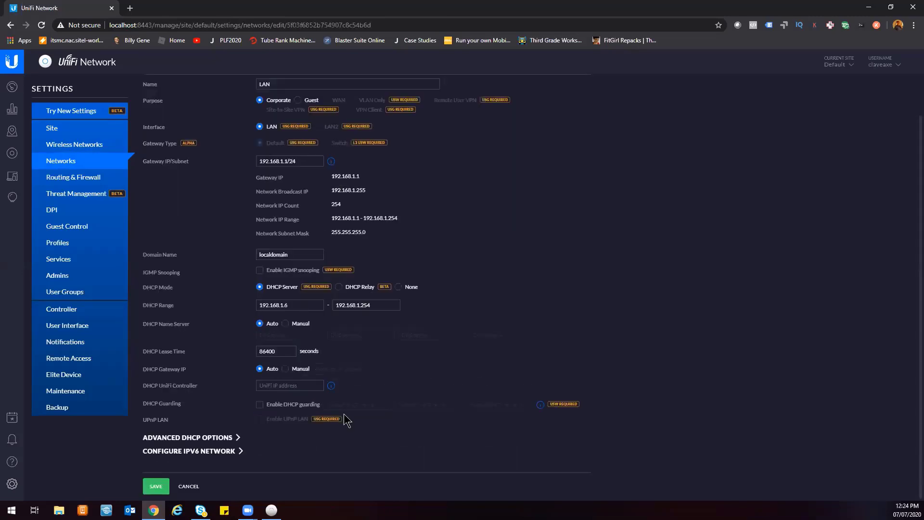
scroll(291, 419, "up", 2)
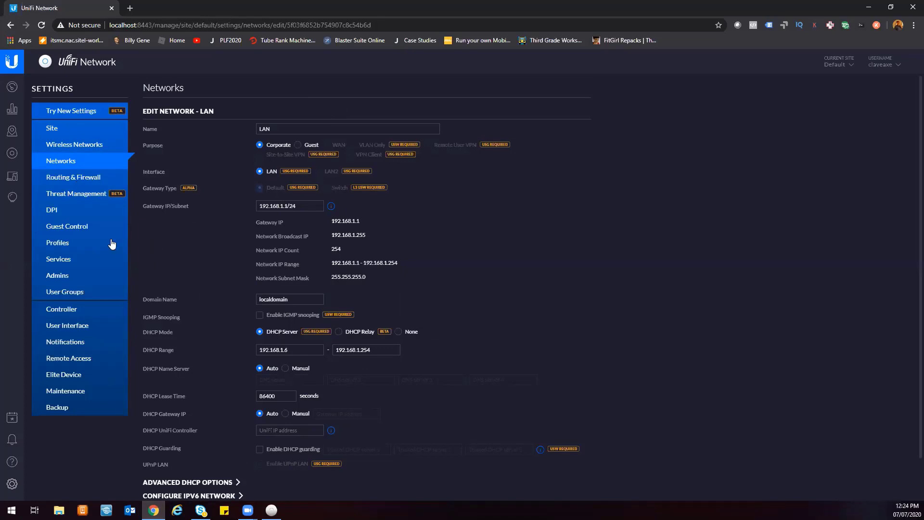
Browse the Routing & Firewall static routes, firewall and port forwarding sections.
left_click(77, 182)
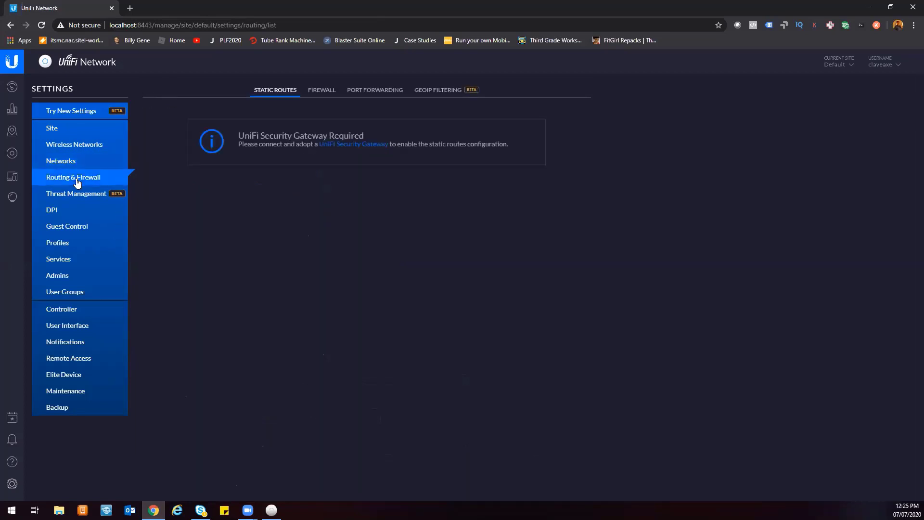
left_click(320, 91)
left_click(368, 91)
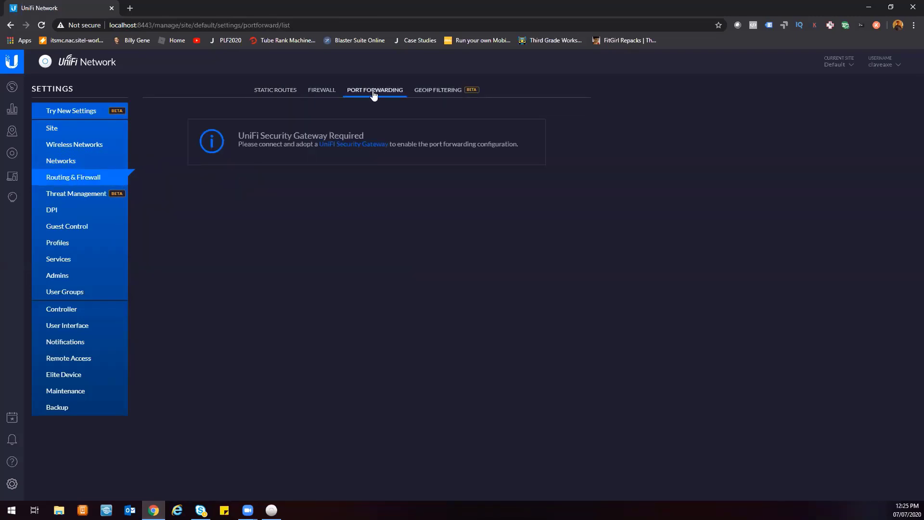
left_click(321, 94)
left_click(267, 92)
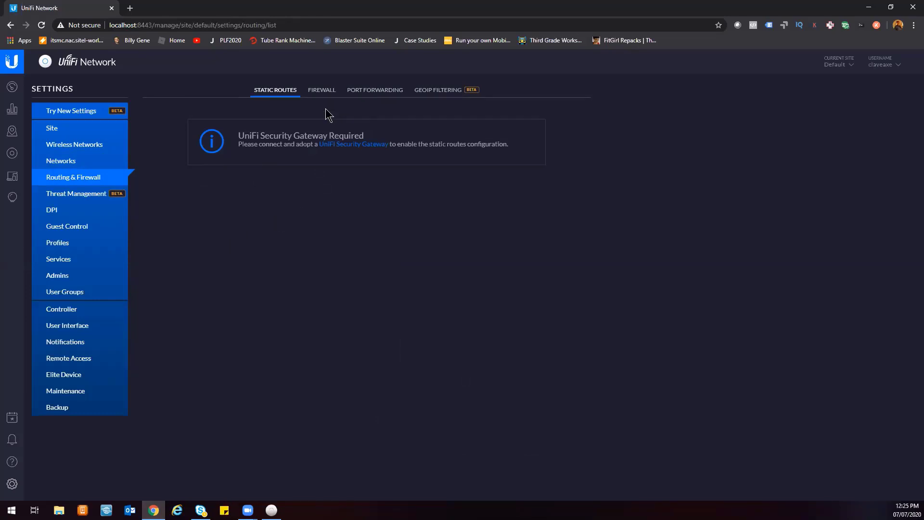
Browse the Threat Management, Guest Control, Profiles, Services and Admins settings pages.
left_click(90, 194)
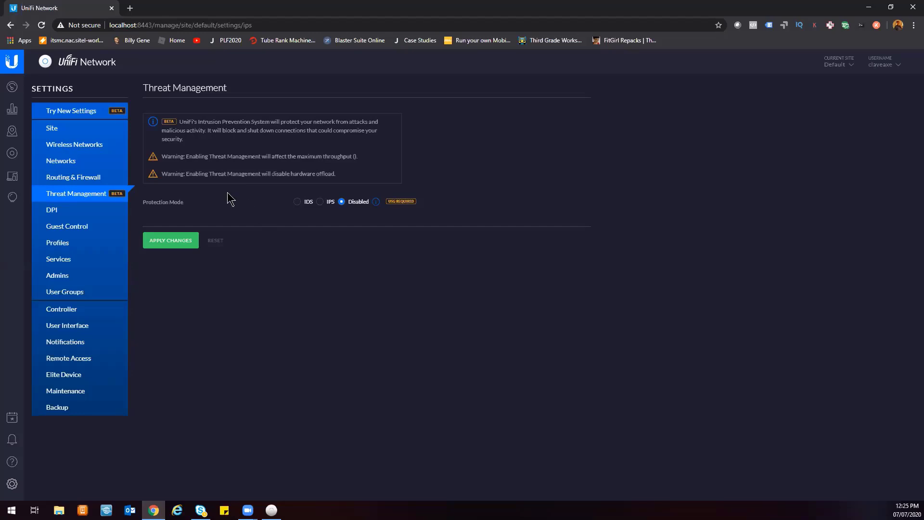
left_click(76, 214)
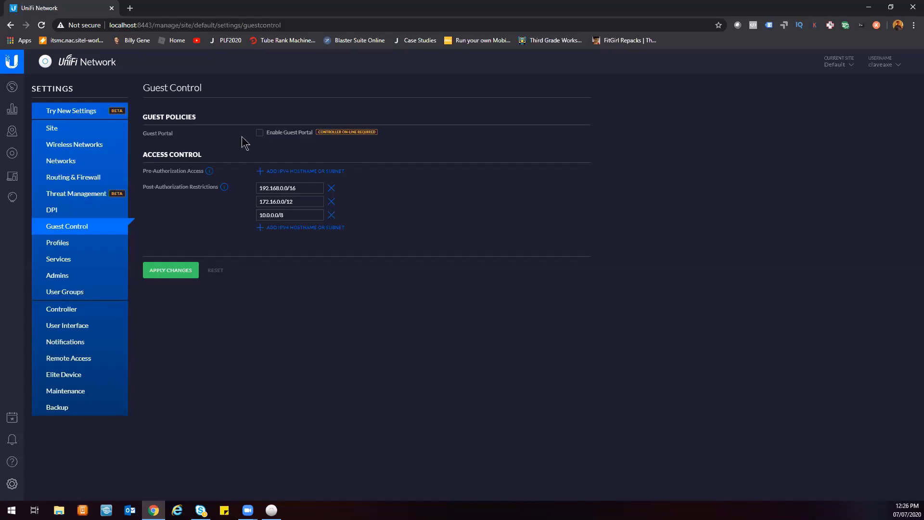
left_click(79, 247)
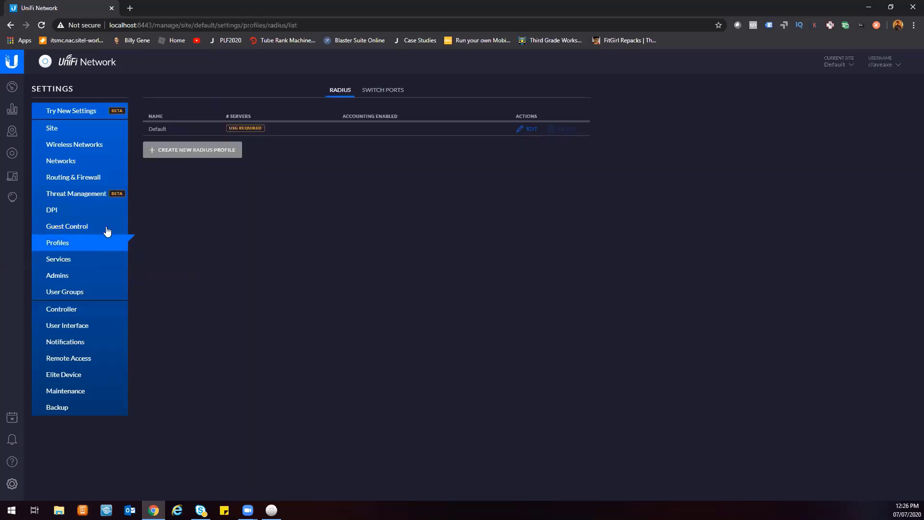
left_click(83, 258)
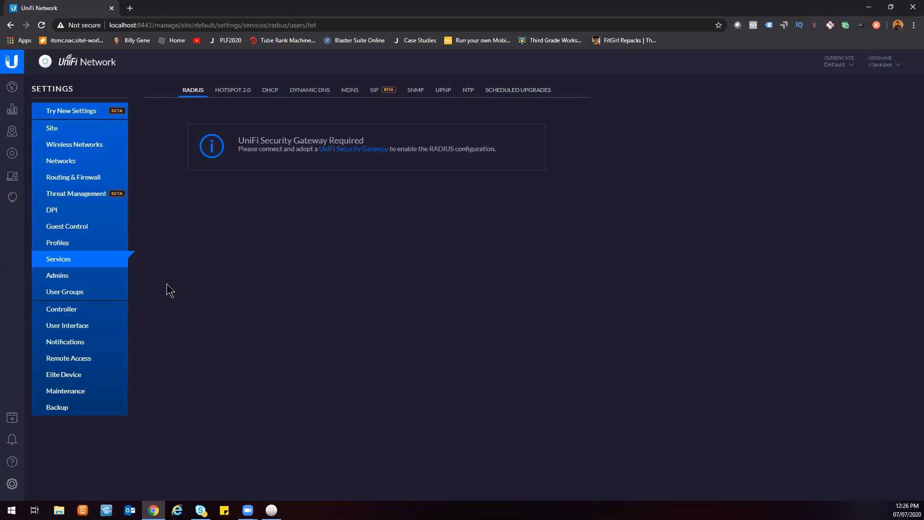
left_click(58, 277)
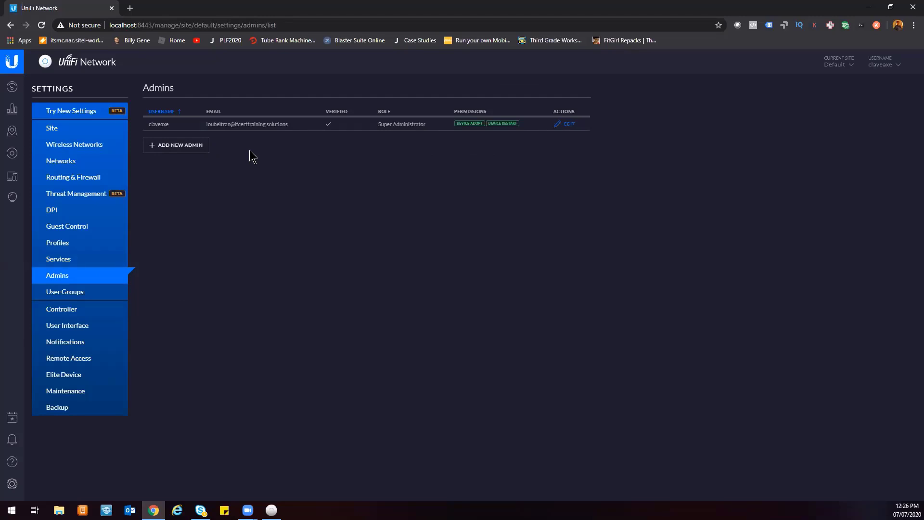
Open the invite-new-admin form, view its role choices, and switch to the User Groups page.
left_click(198, 146)
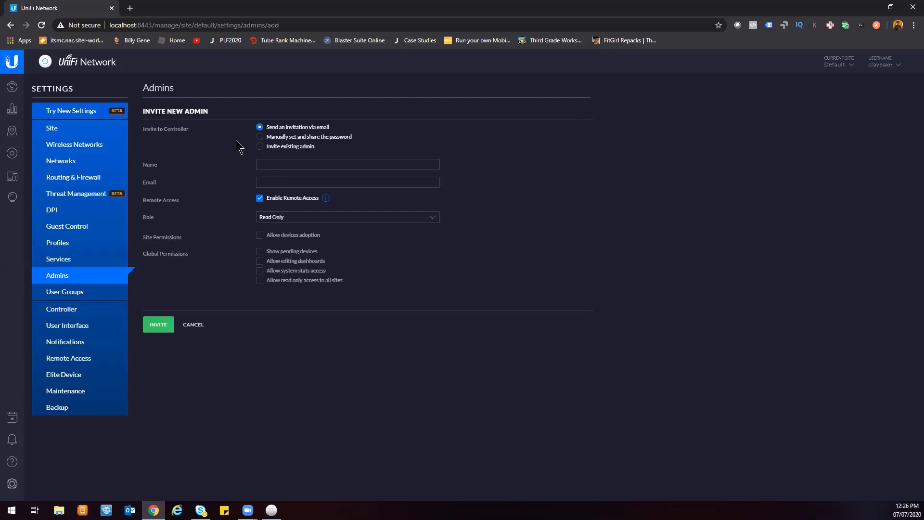
left_click(310, 220)
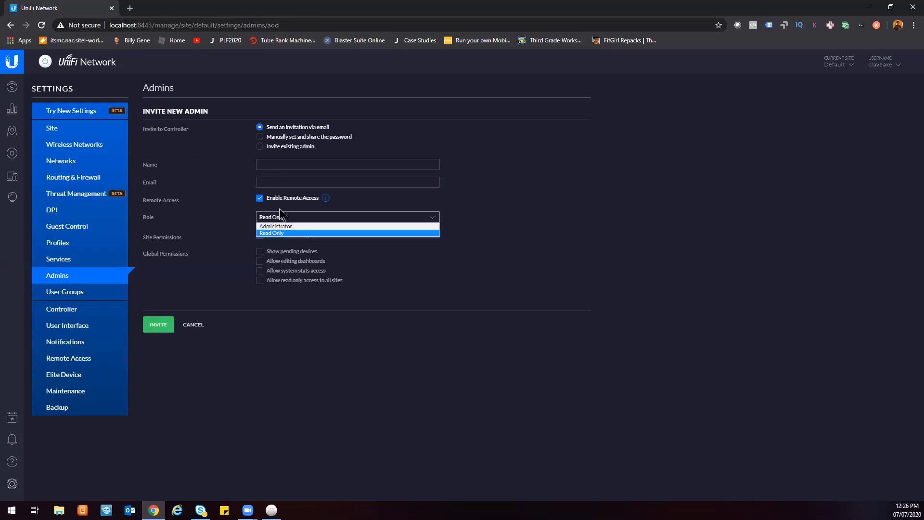
left_click(220, 178)
left_click(92, 293)
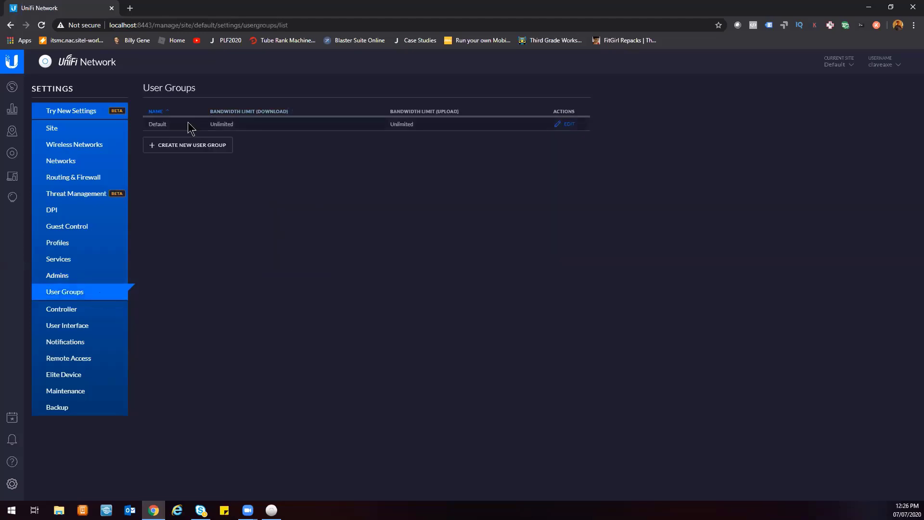
Review the Default user group's download and upload bandwidth limits.
left_click_drag(187, 122, 485, 132)
left_click(436, 129)
left_click_drag(427, 129, 465, 128)
Open the Controller settings page and review its about information, controller settings and mail server options.
left_click(217, 315)
left_click(77, 311)
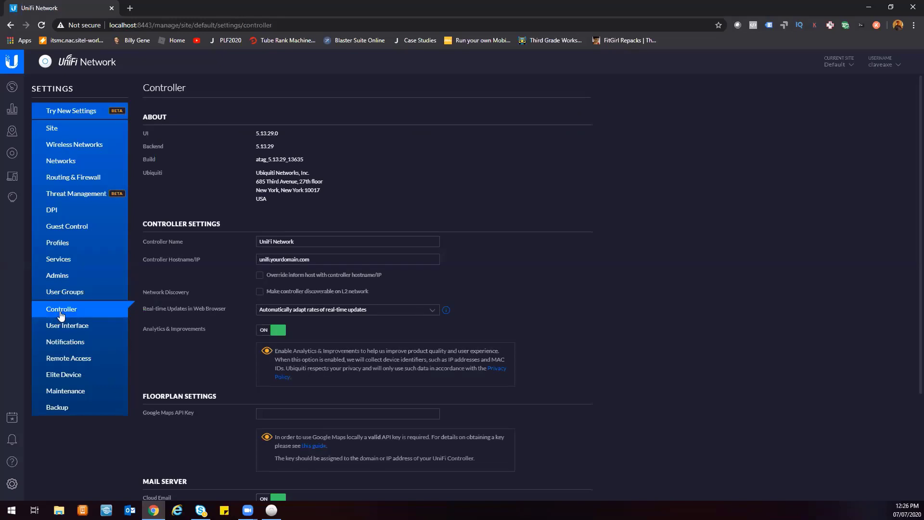
left_click_drag(236, 131, 388, 206)
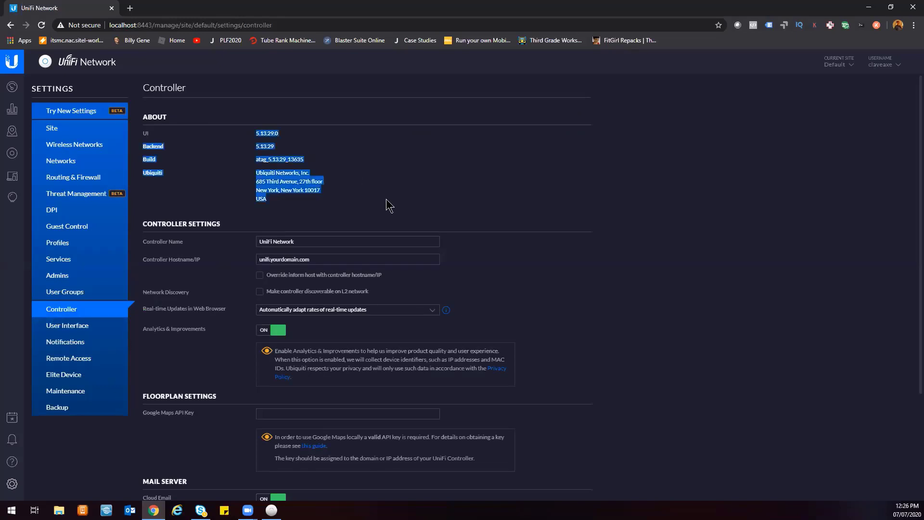
left_click(244, 136)
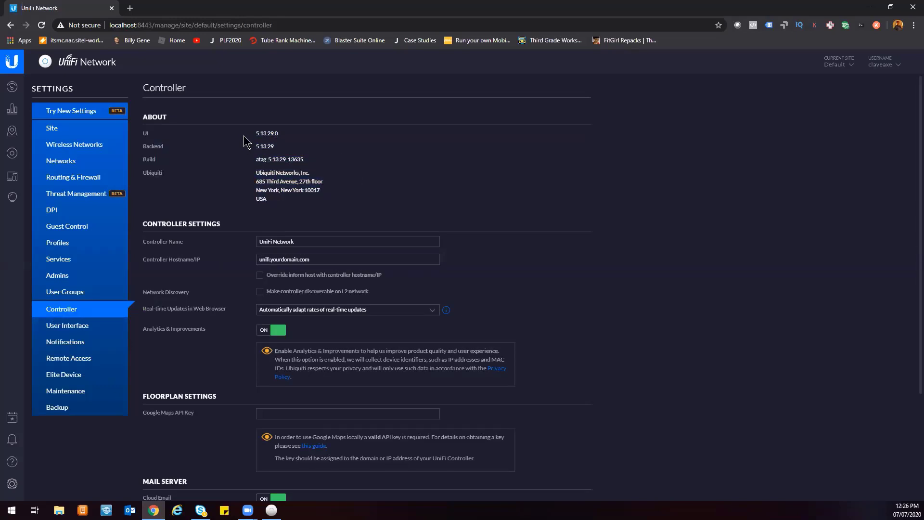
left_click_drag(202, 140, 347, 189)
left_click(389, 185)
scroll(372, 224, "down", 3)
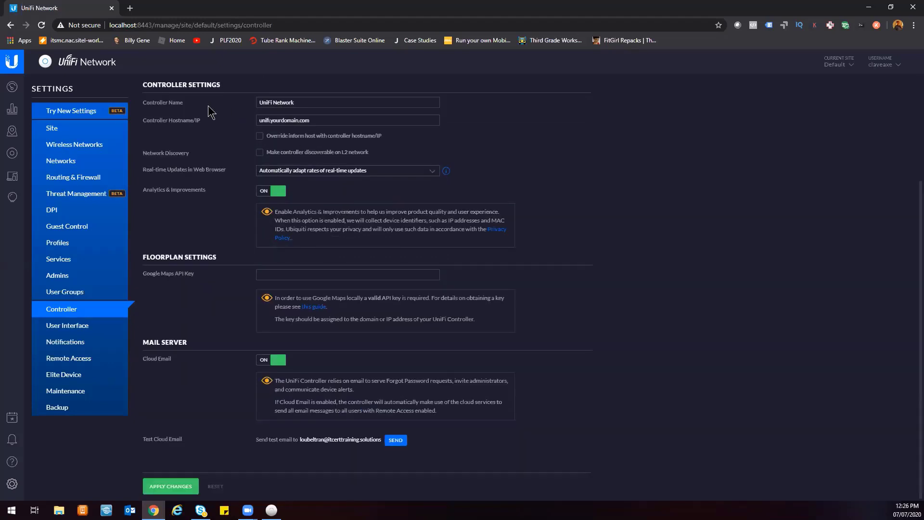
left_click(337, 119)
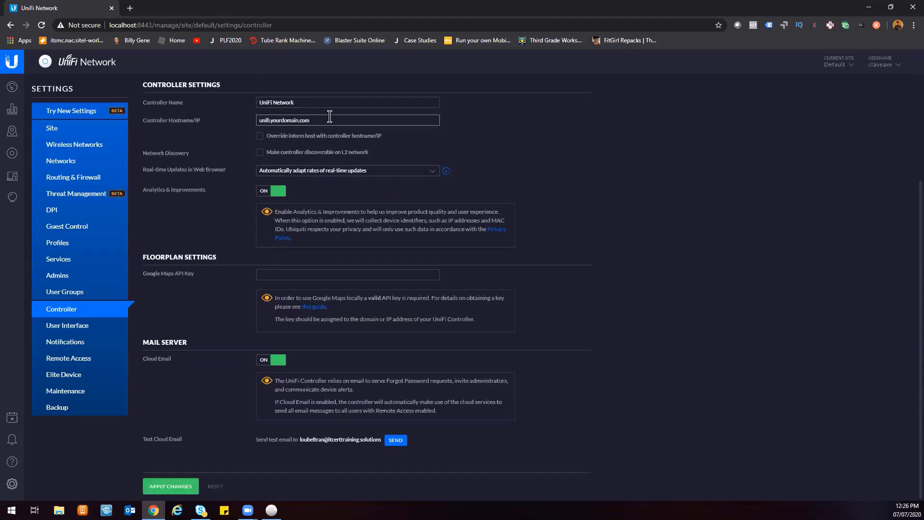
left_click_drag(335, 120, 232, 123)
left_click_drag(301, 440, 442, 446)
left_click(494, 451)
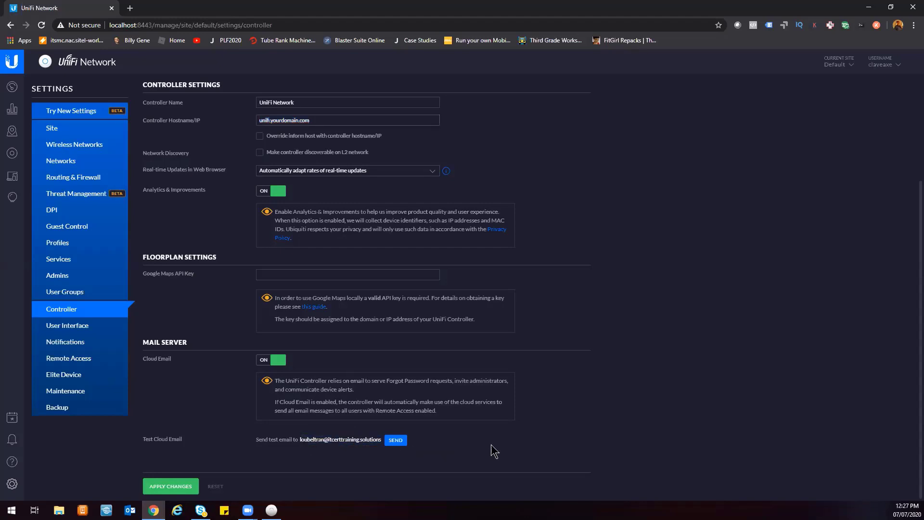
Open the User Interface settings and browse its localization, display, data and notification options.
left_click(91, 327)
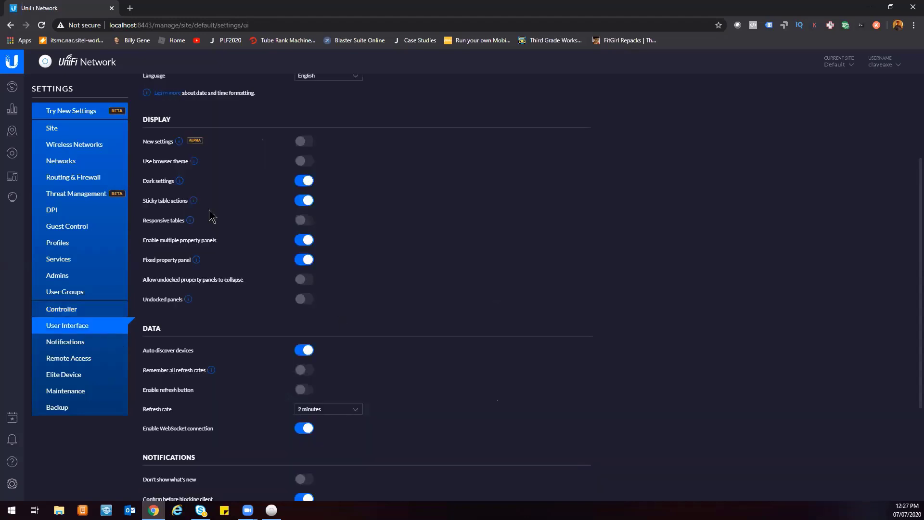
scroll(566, 154, "down", 3)
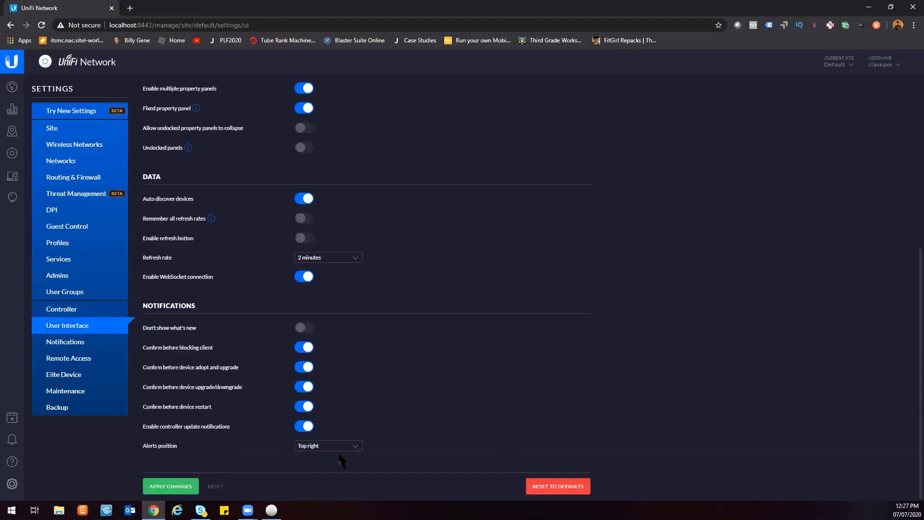
scroll(260, 365, "up", 5)
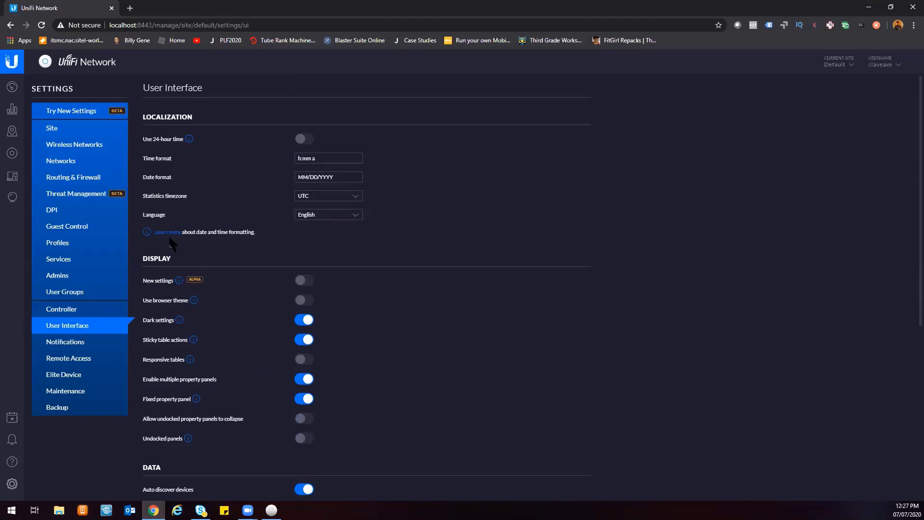
left_click(299, 321)
scroll(325, 343, "down", 5)
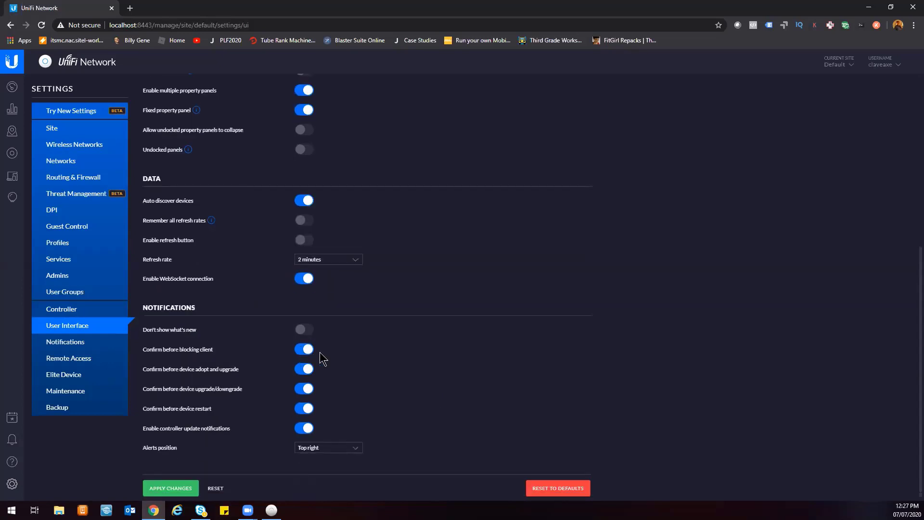
scroll(325, 346, "up", 6)
scroll(322, 404, "down", 5)
Browse the Notifications and Remote Access settings pages, expanding and collapsing the Remote Access advanced options.
left_click(77, 346)
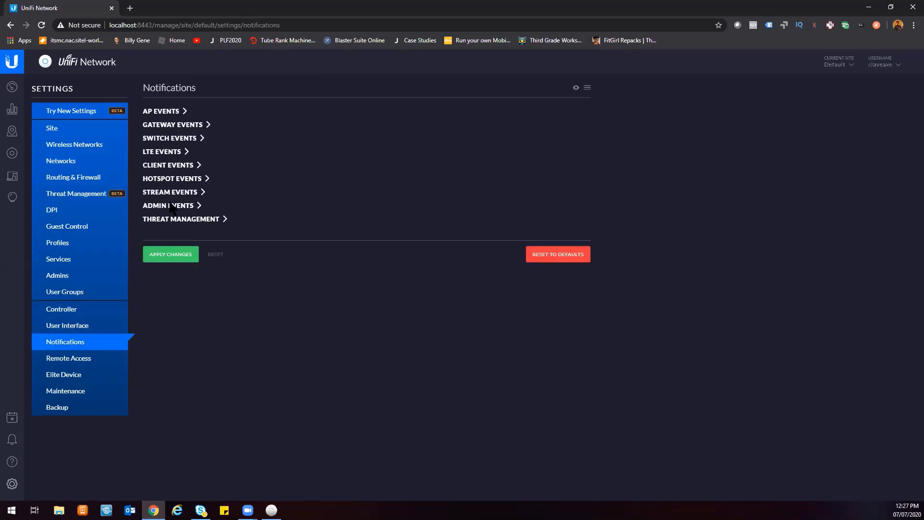
left_click(90, 358)
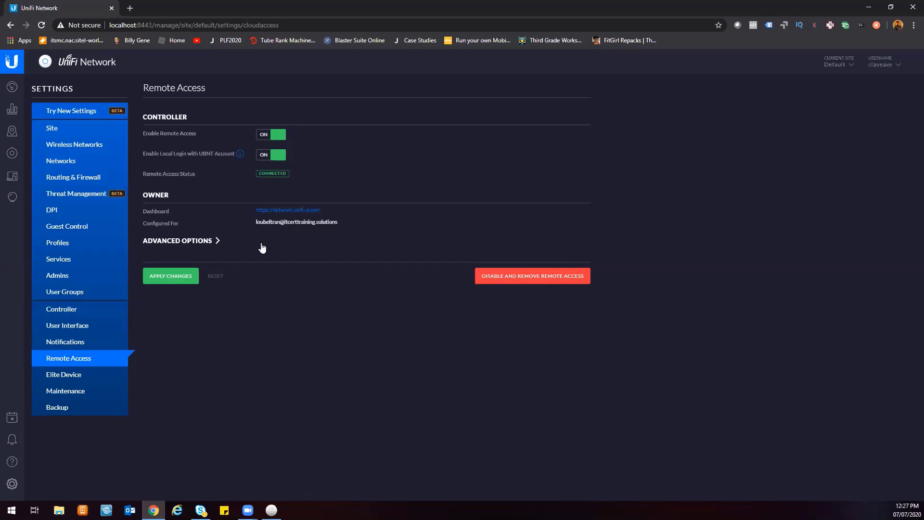
left_click_drag(135, 137, 340, 141)
left_click(353, 144)
triple_click(213, 136)
left_click(342, 135)
left_click_drag(141, 88, 342, 130)
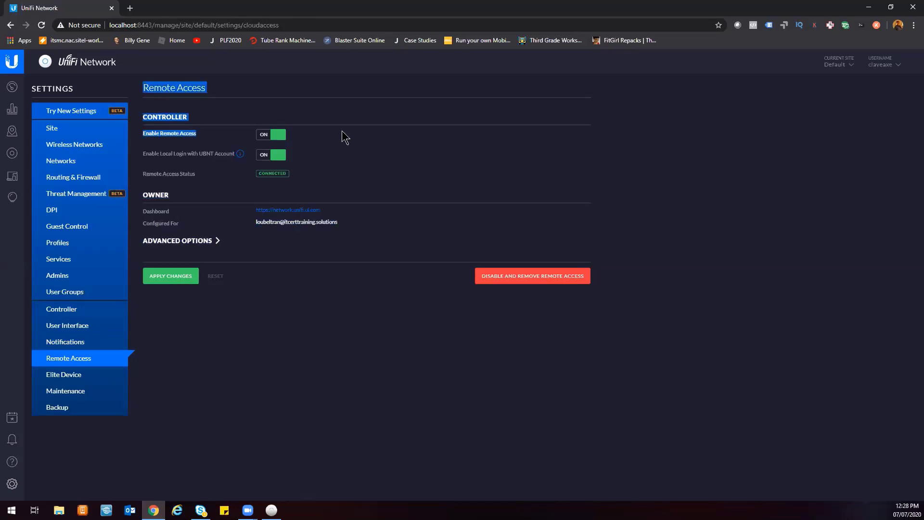
left_click(177, 241)
left_click(177, 241)
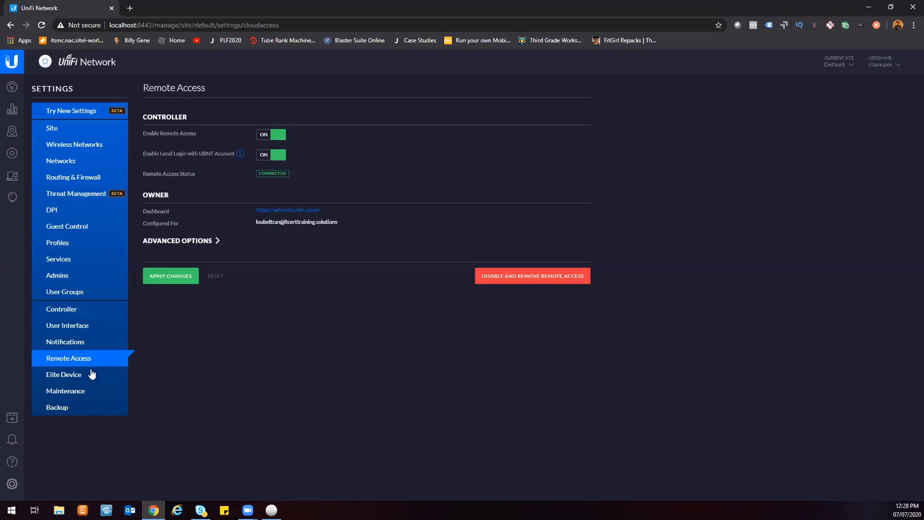
Open the Elite Device settings and tick the box accepting the Terms of Service.
left_click(85, 375)
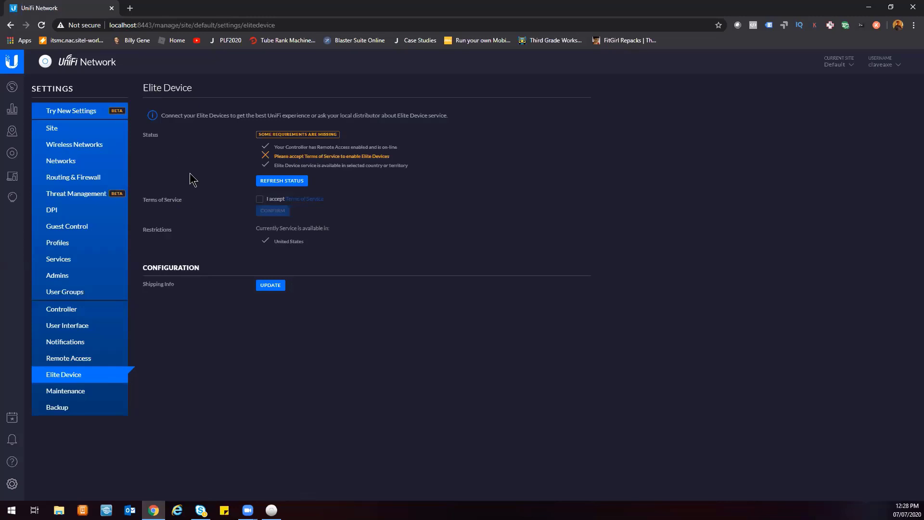
left_click(259, 200)
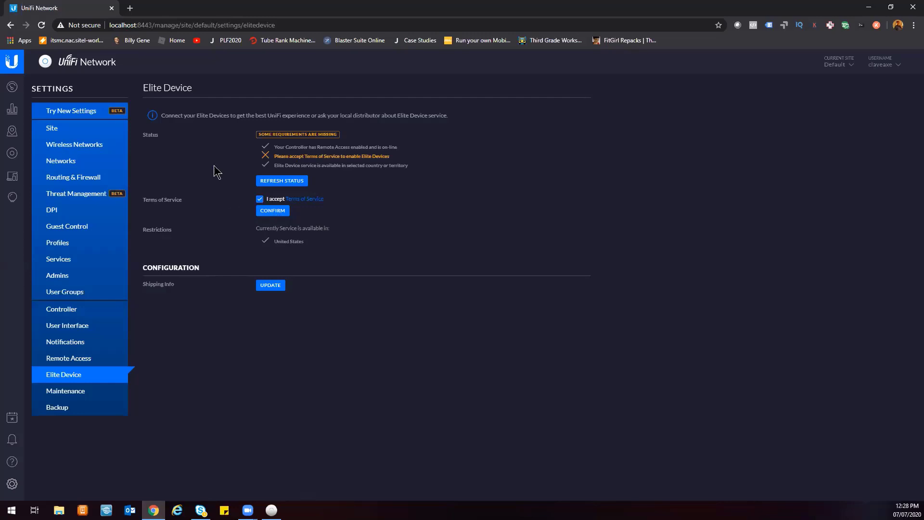
Browse the Maintenance settings page and open the Backup settings page.
left_click(78, 390)
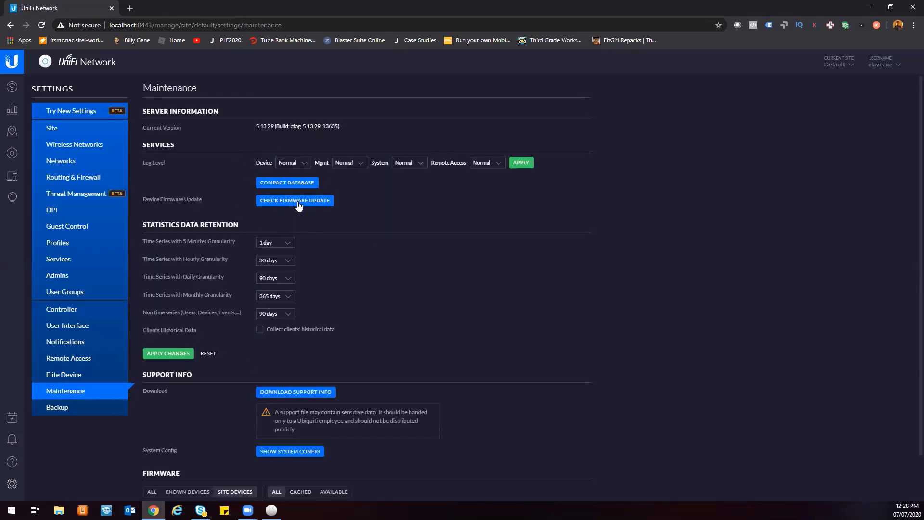
scroll(356, 246, "down", 1)
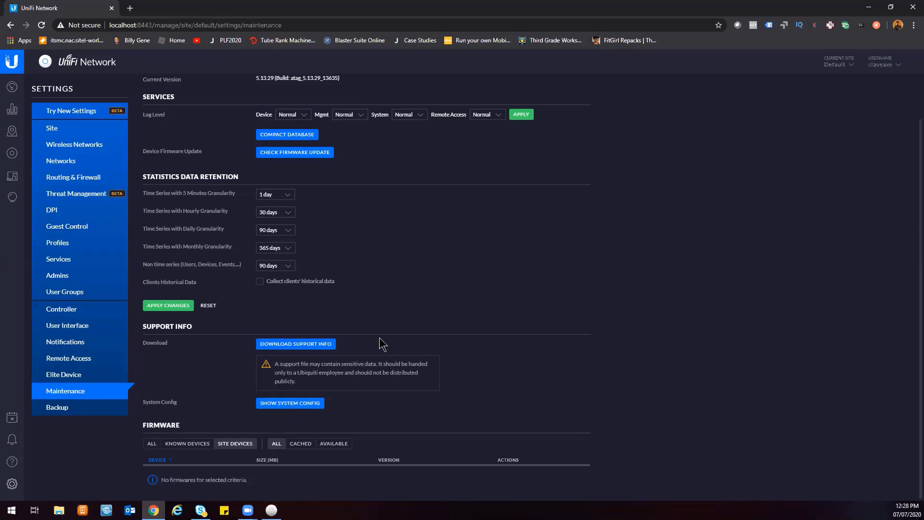
scroll(375, 337, "up", 1)
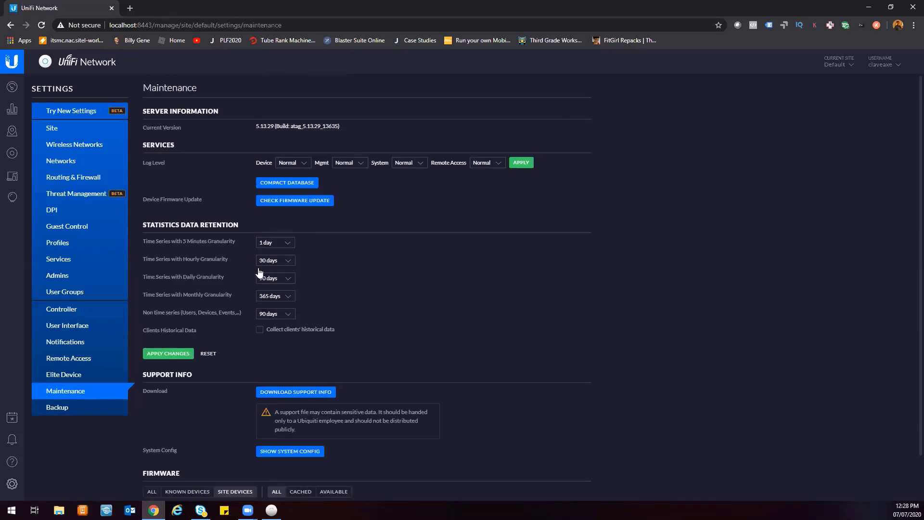
left_click(94, 410)
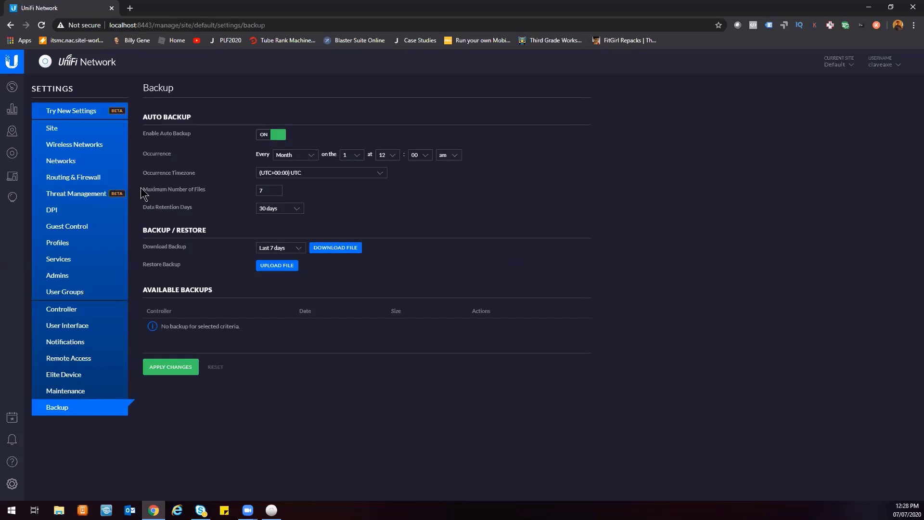
Open a new browser tab and go to ui.com.
left_click(130, 8)
type("ui.com")
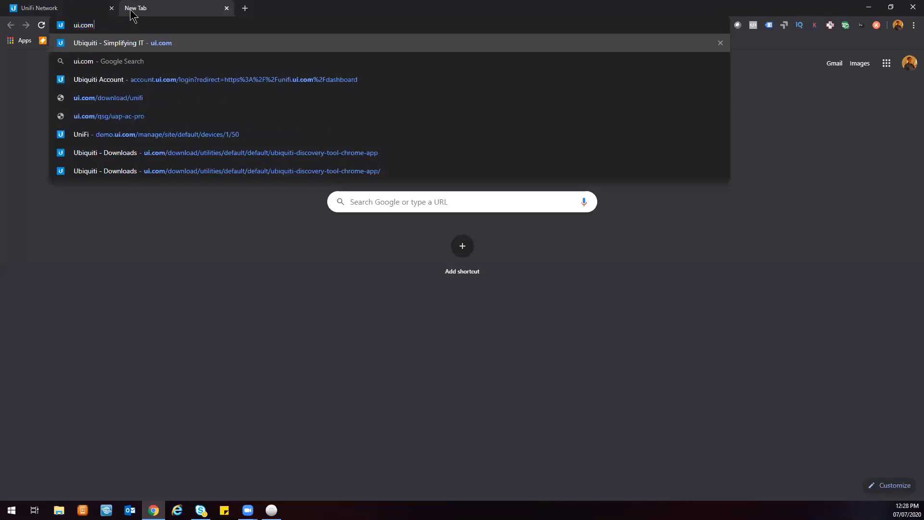
key("Return")
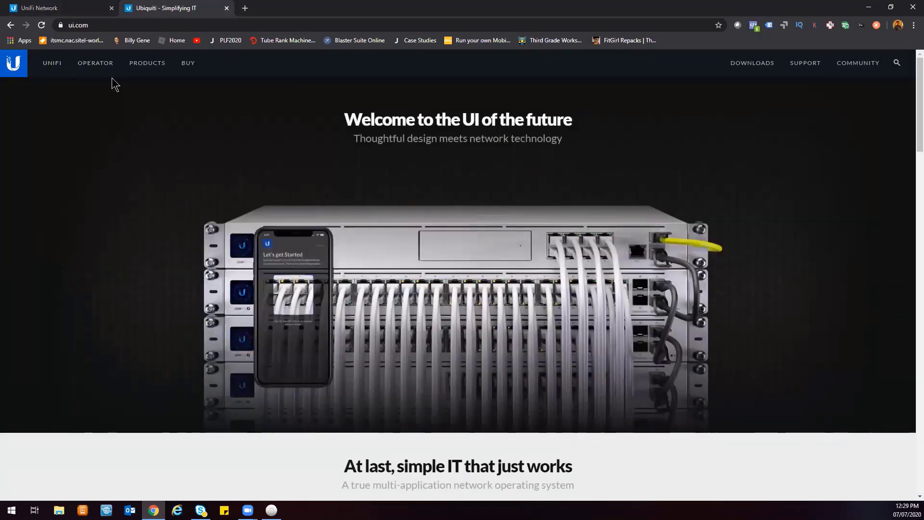
Open the UniFi software page and scroll through its app descriptions.
left_click(56, 65)
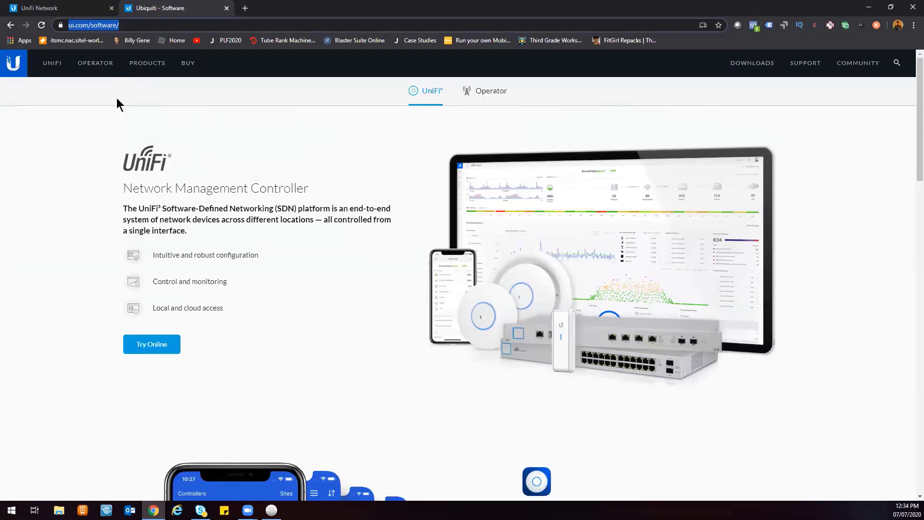
left_click(132, 25)
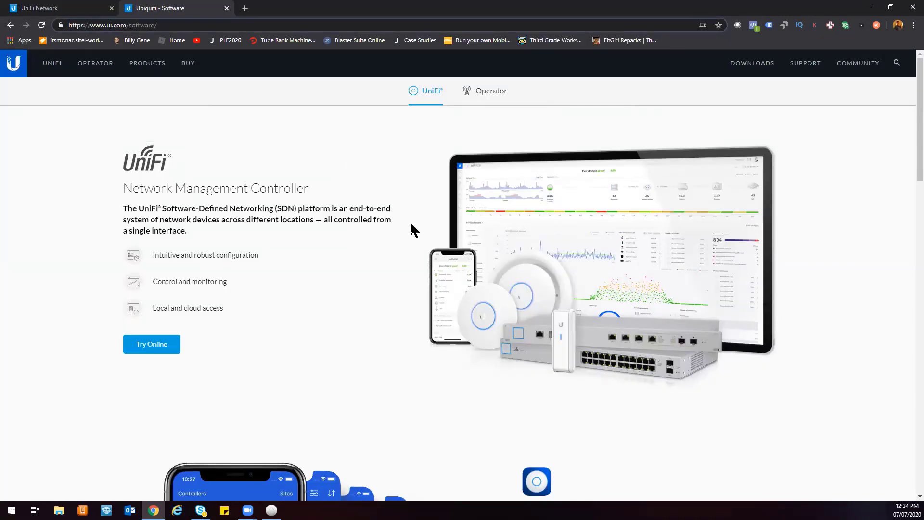
scroll(411, 230, "down", 10)
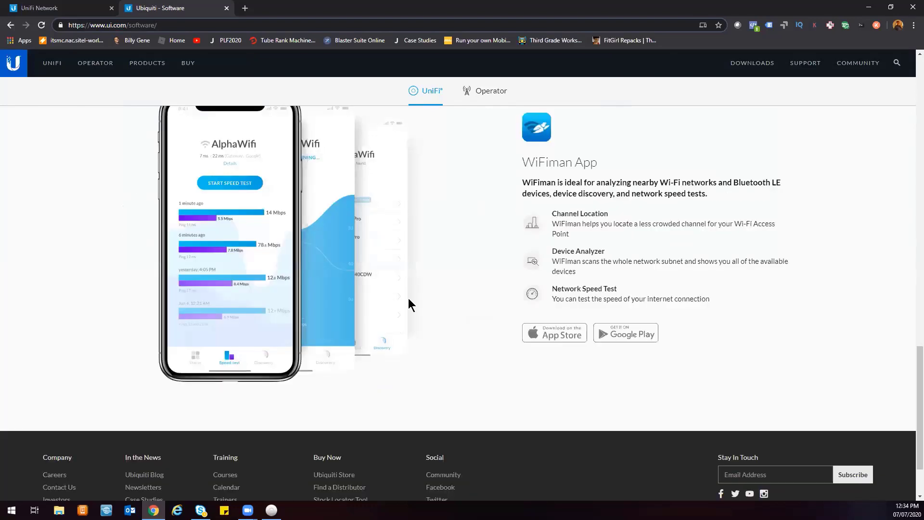
scroll(444, 383, "up", 10)
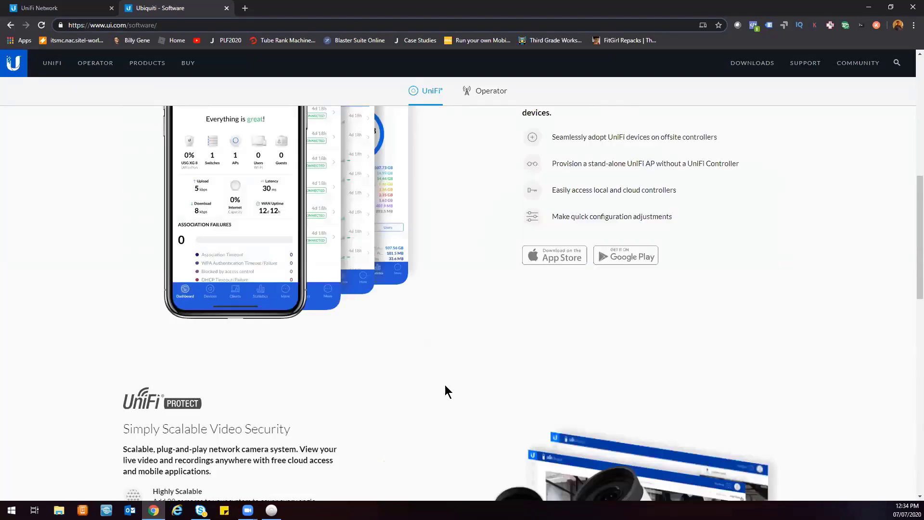
scroll(422, 344, "down", 8)
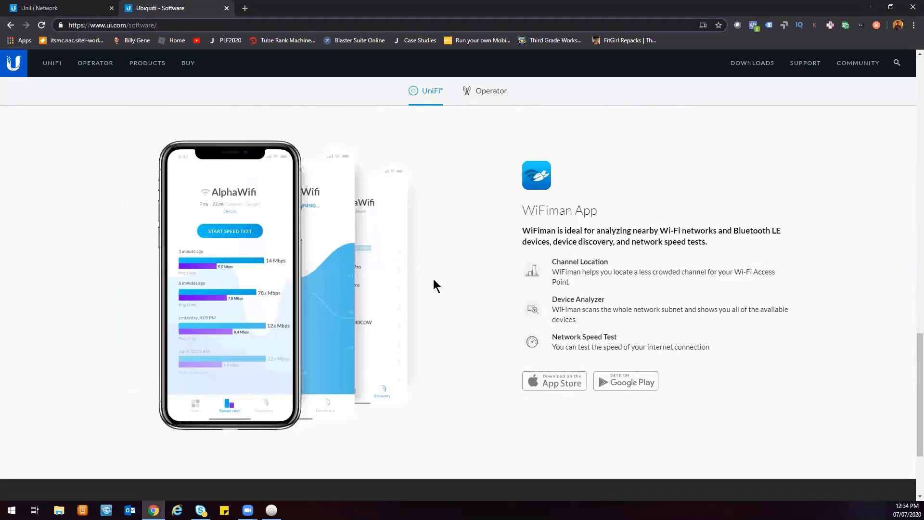
scroll(441, 291, "up", 10)
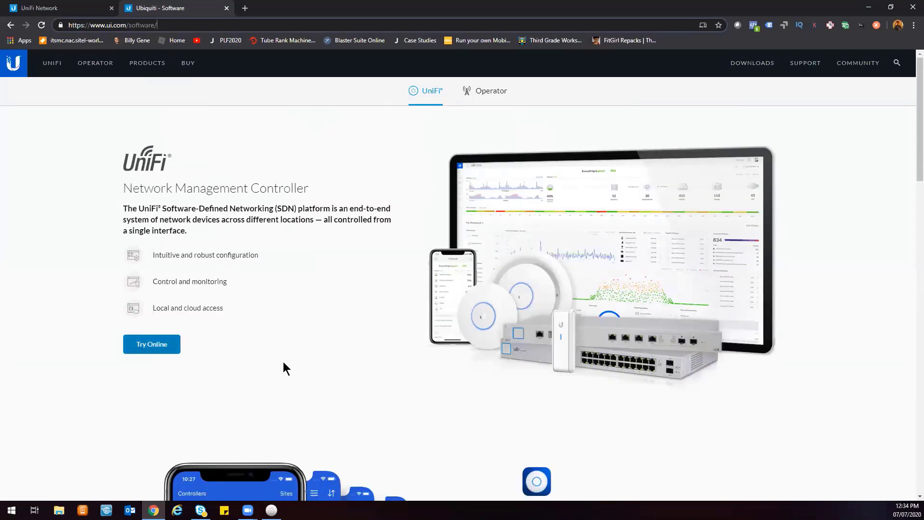
Try the controller online from the network portal and launch the demo.ui.com controller.
left_click(153, 344)
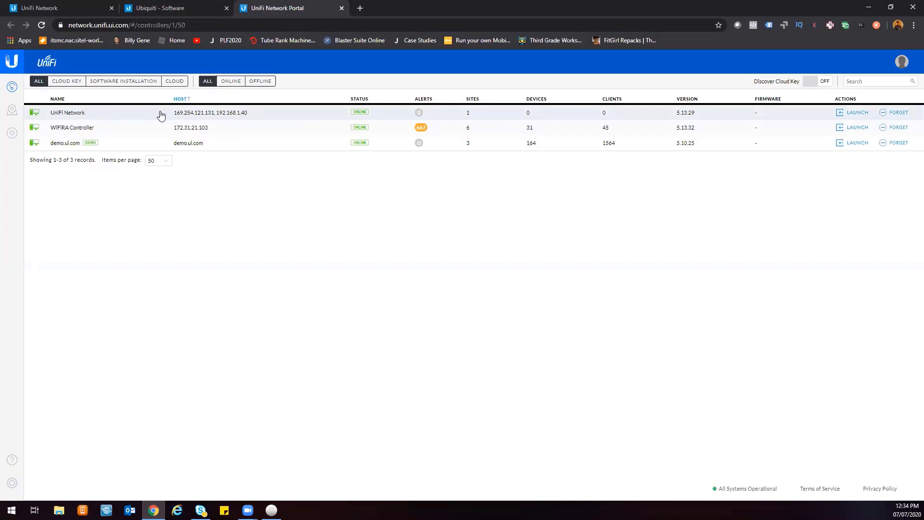
triple_click(278, 116)
left_click(278, 116)
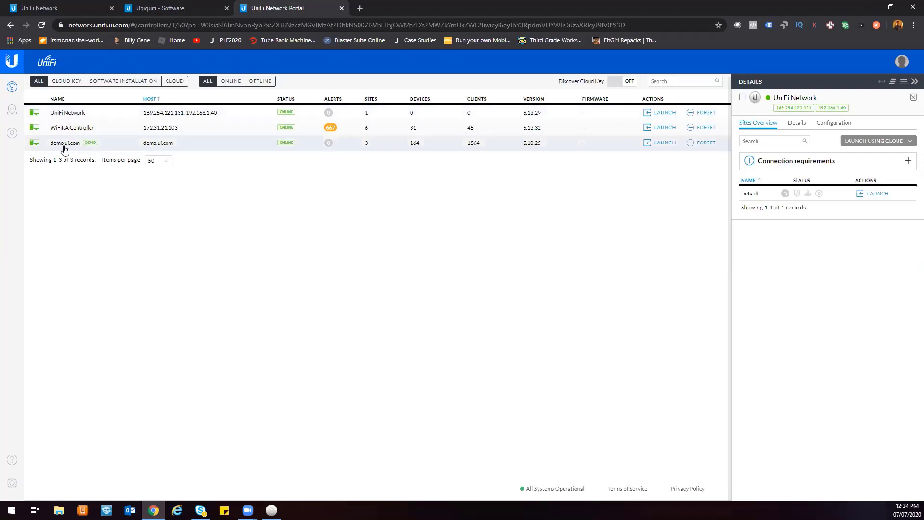
left_click(663, 143)
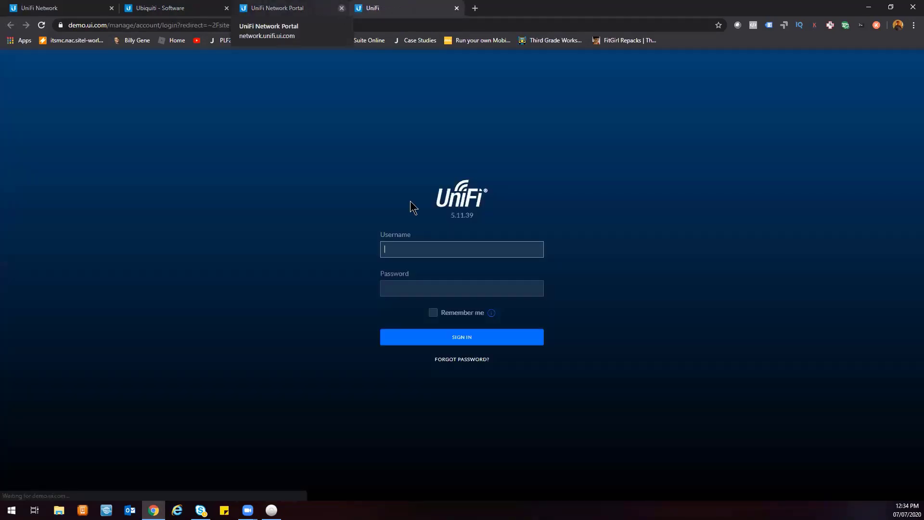
Sign in to the demo controller using the browser's saved username and password.
left_click(423, 249)
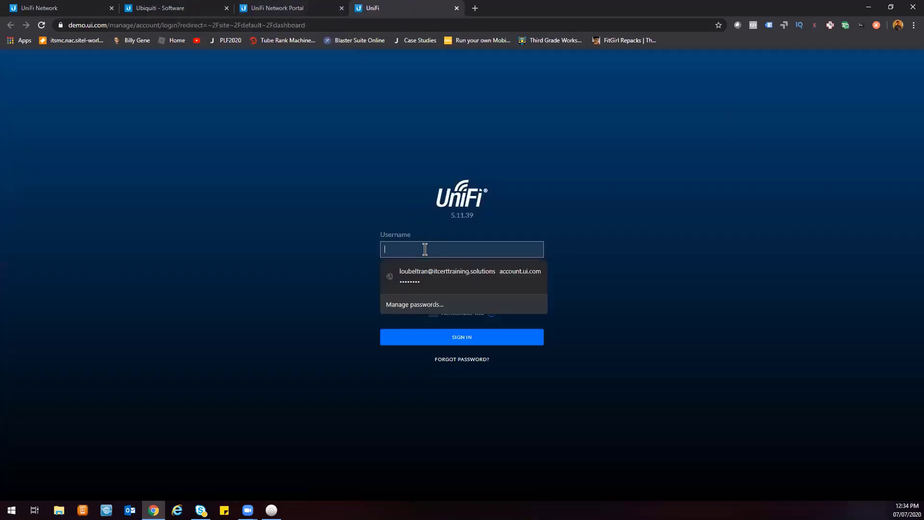
left_click(451, 271)
left_click(457, 341)
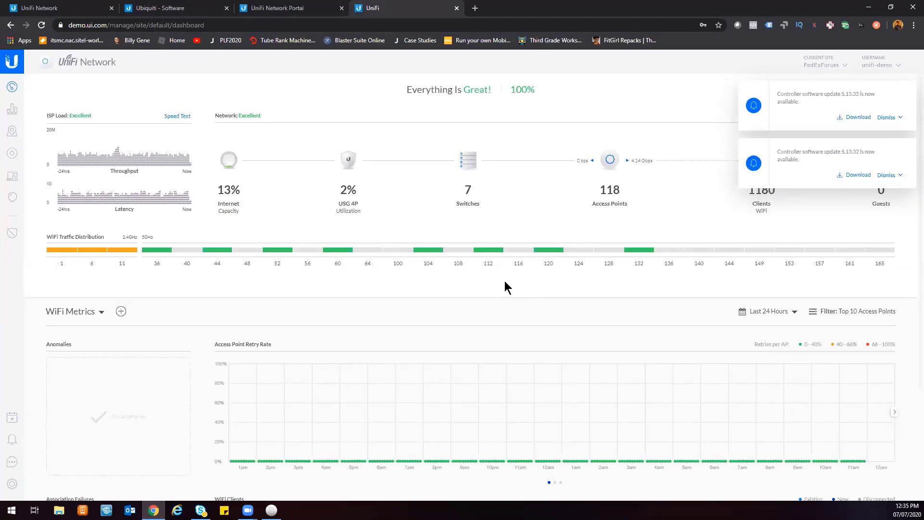
Close the controller software update notifications on the dashboard.
left_click(908, 92)
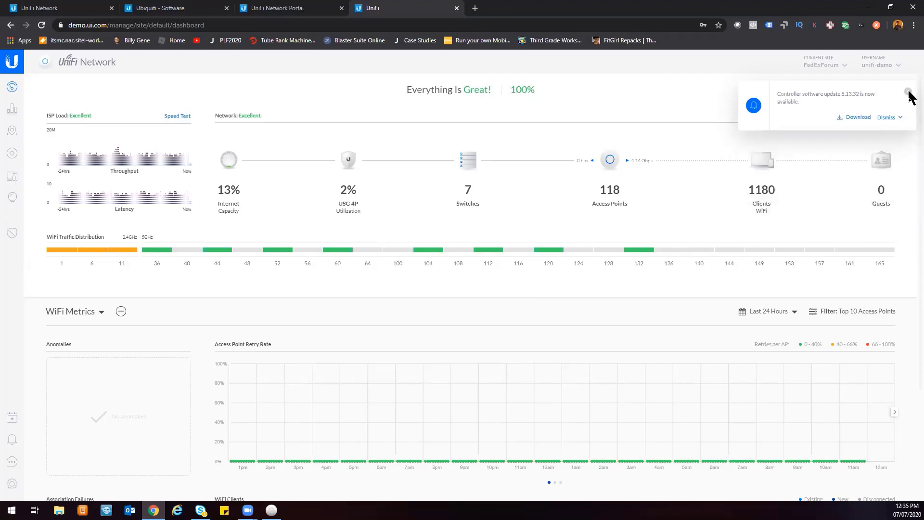
left_click(909, 92)
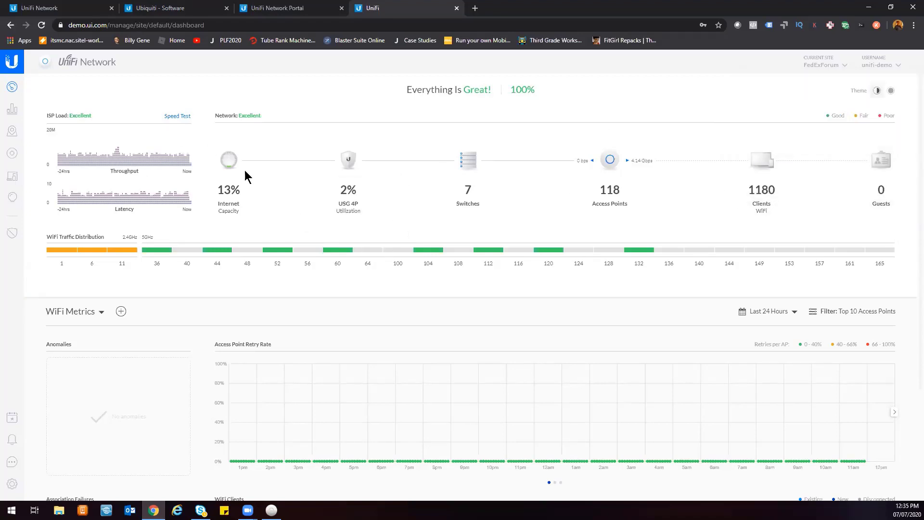
Open the Statistics traffic page and show the Voice over IP category.
left_click(18, 117)
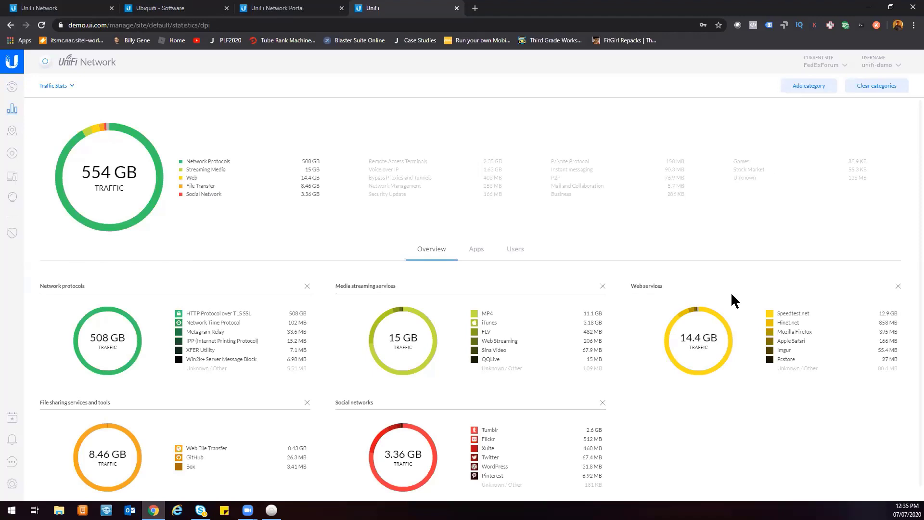
left_click(388, 170)
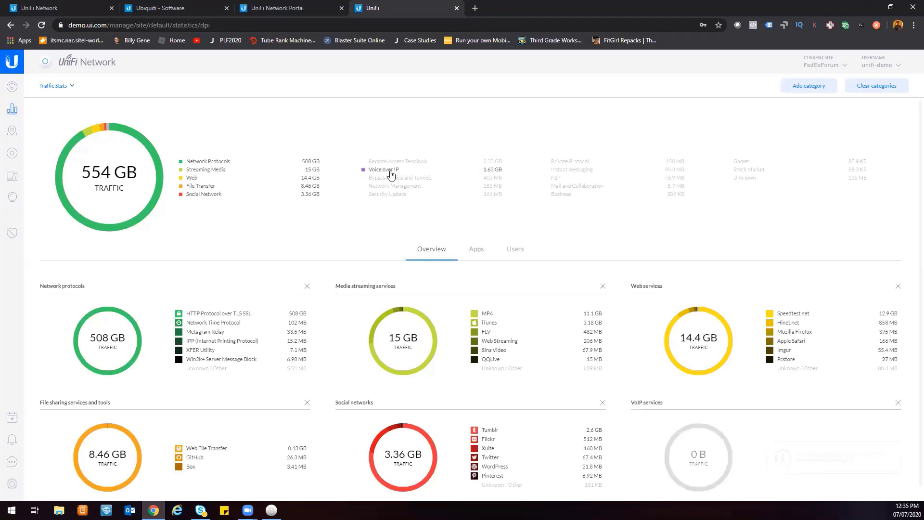
Show the Remote Access Terminals traffic category, then switch the statistics page to the Performance view.
left_click(394, 161)
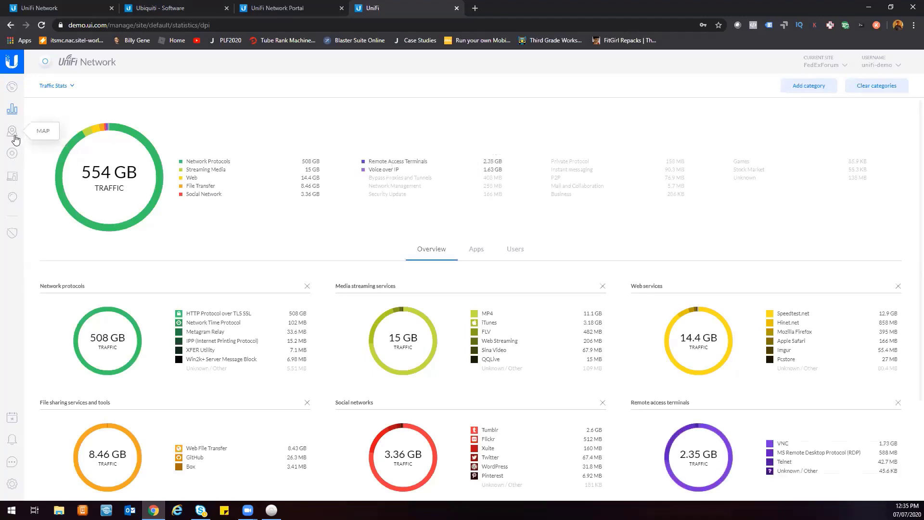
left_click(64, 86)
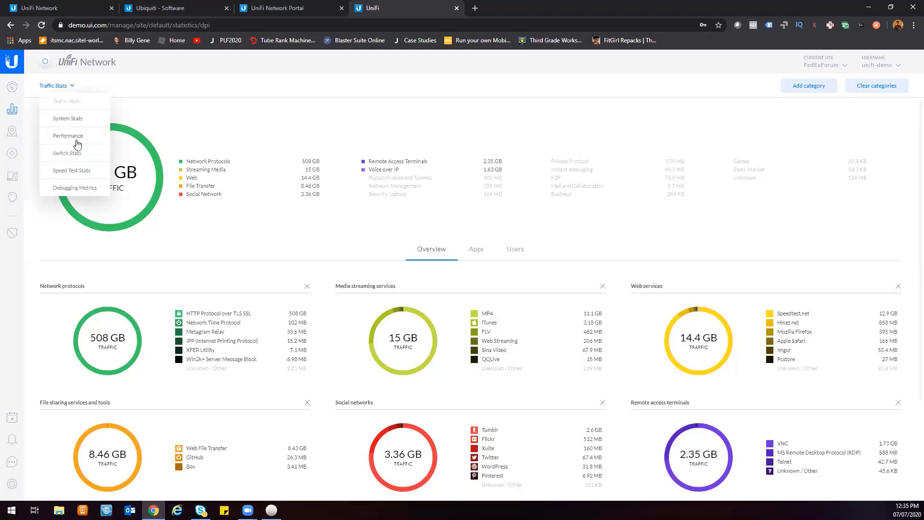
left_click(67, 136)
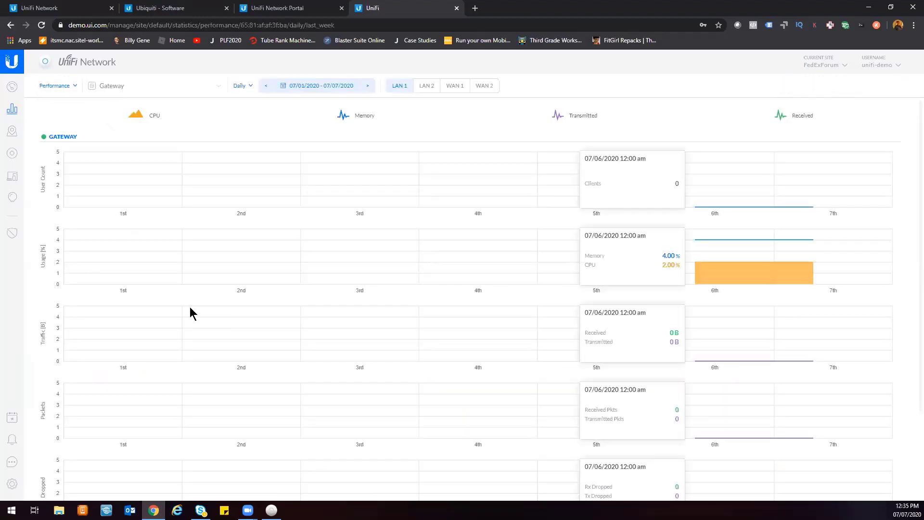
Open the Devices list and display the details panel for the Gateway device.
left_click(18, 154)
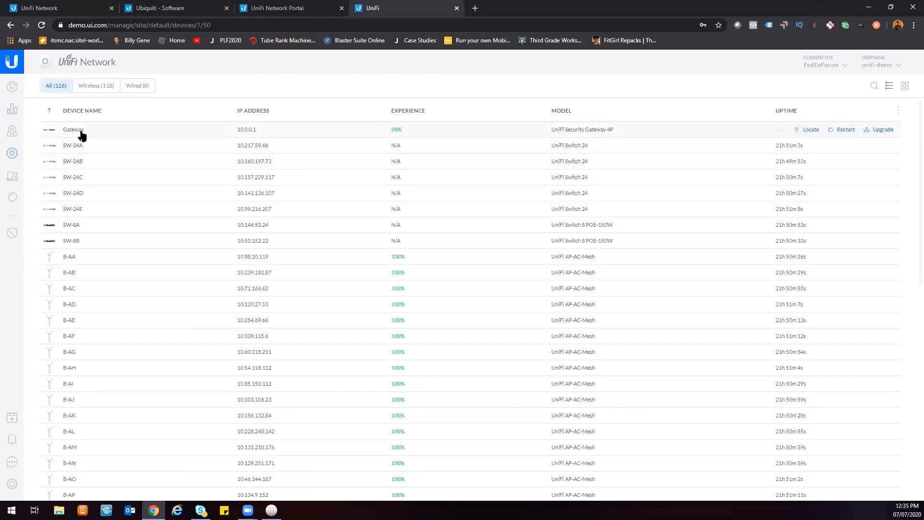
left_click(82, 133)
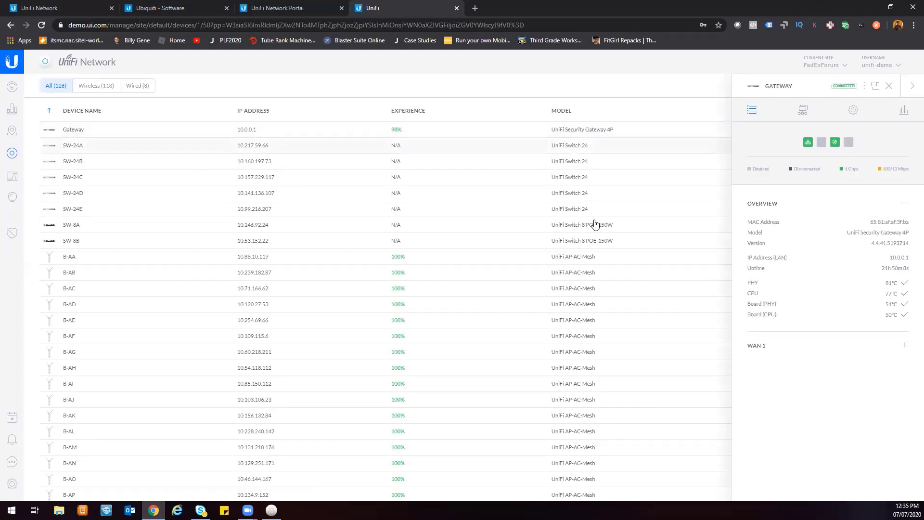
left_click_drag(847, 237, 907, 233)
Open the Gateway's settings in its panel and expand the Services and Advanced sections.
left_click(852, 111)
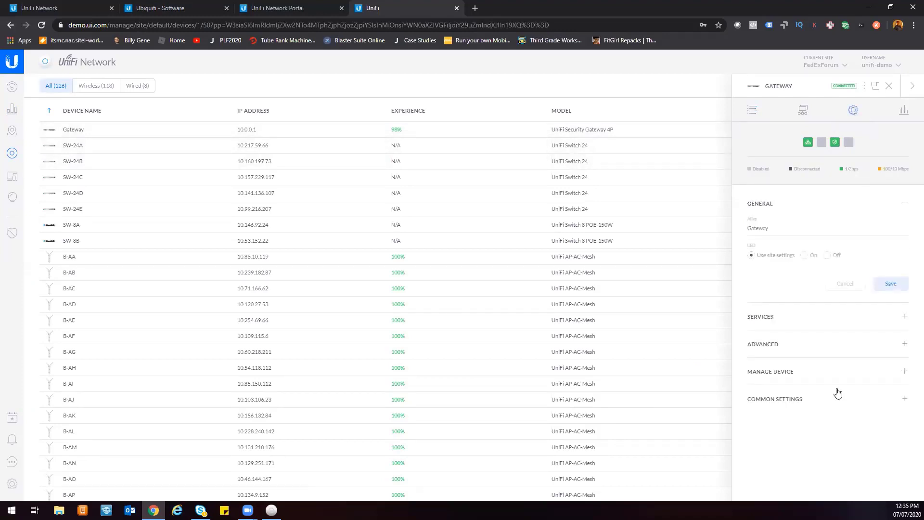
left_click(798, 322)
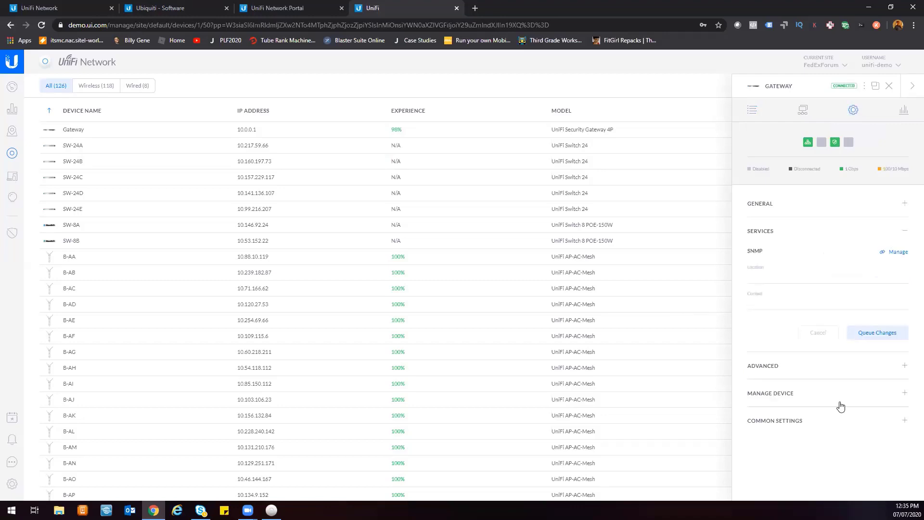
left_click(807, 370)
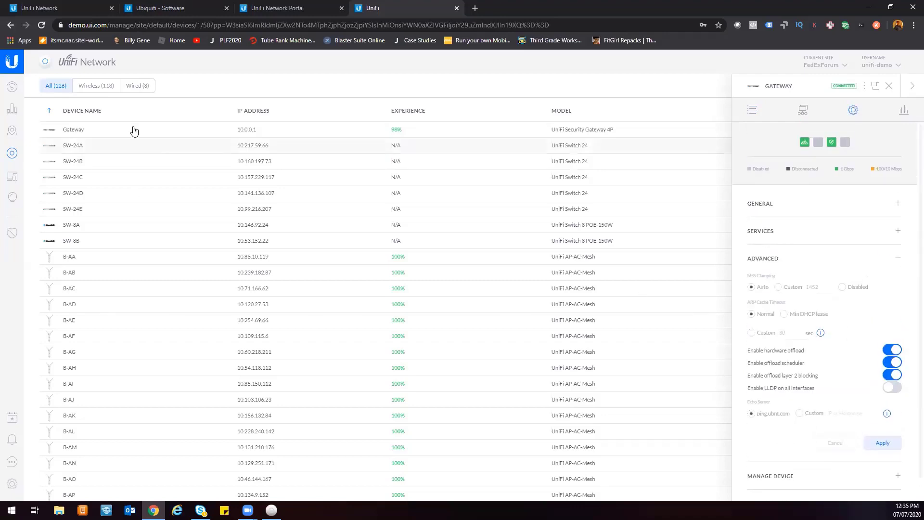